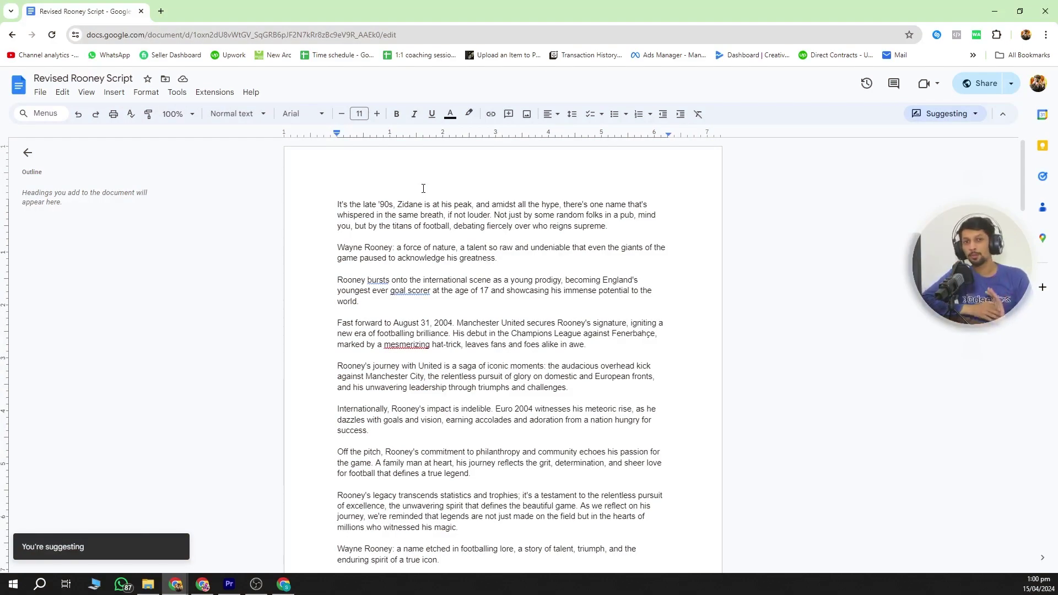
Step: Read the opening paragraph of the Rooney script, highlighting the late '90s Zidane, titans of football and pub phrases
scroll(427, 240, down, 3)
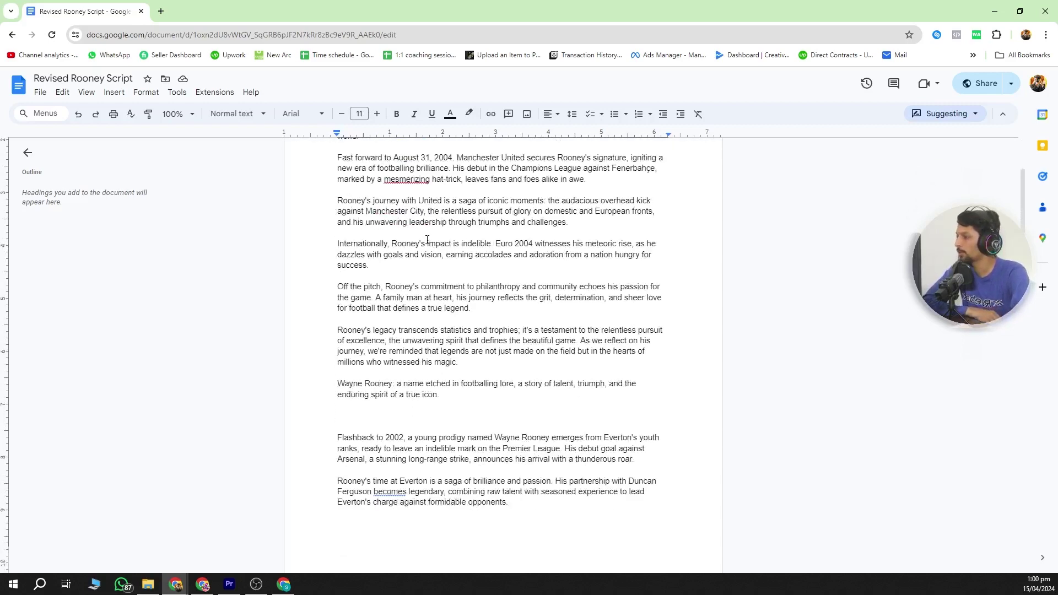
scroll(427, 240, up, 3)
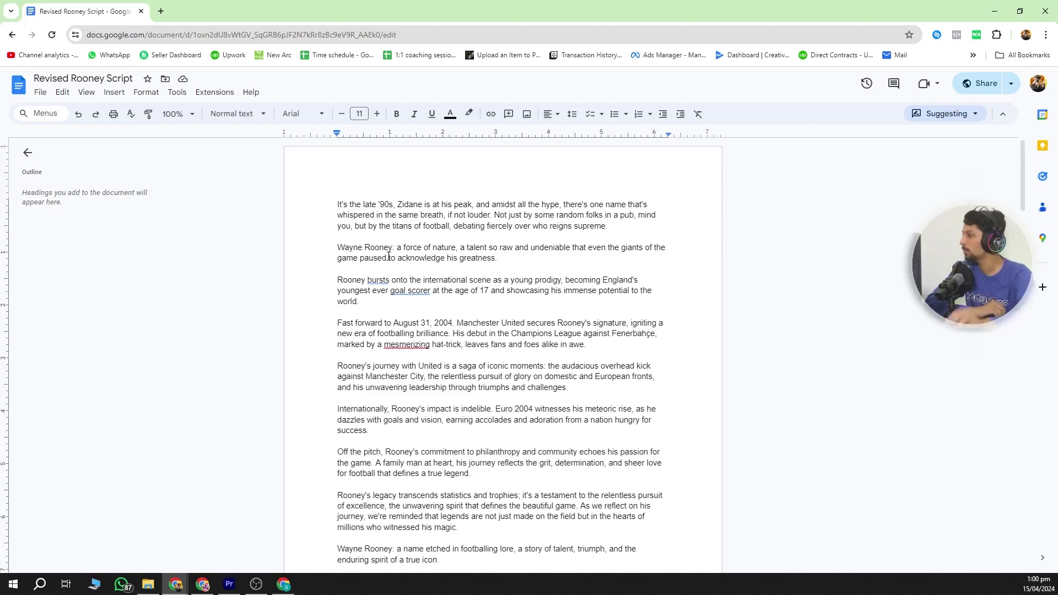
click(423, 205)
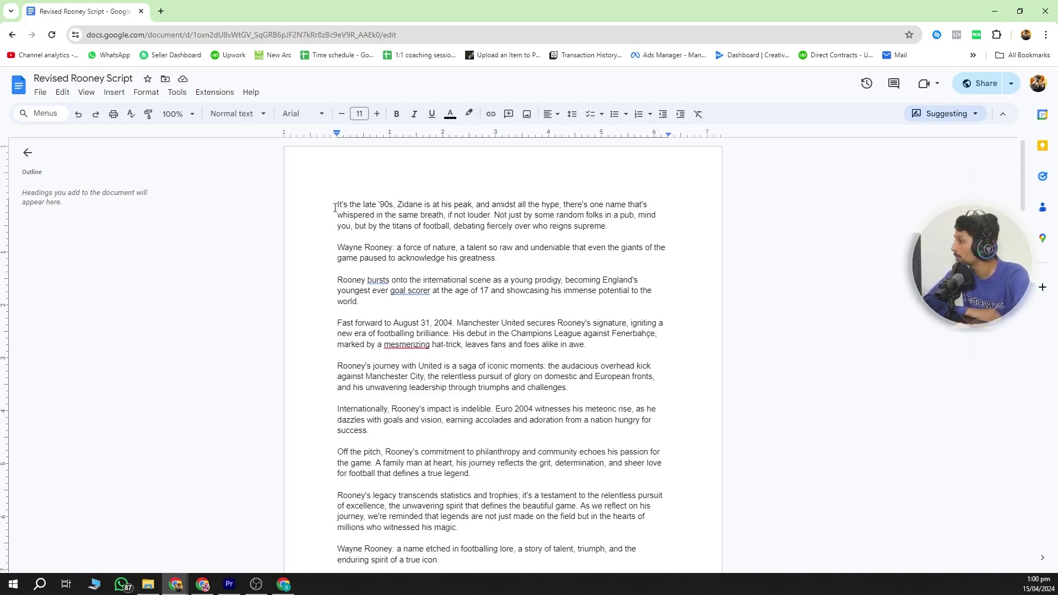
drag(364, 205, 404, 205)
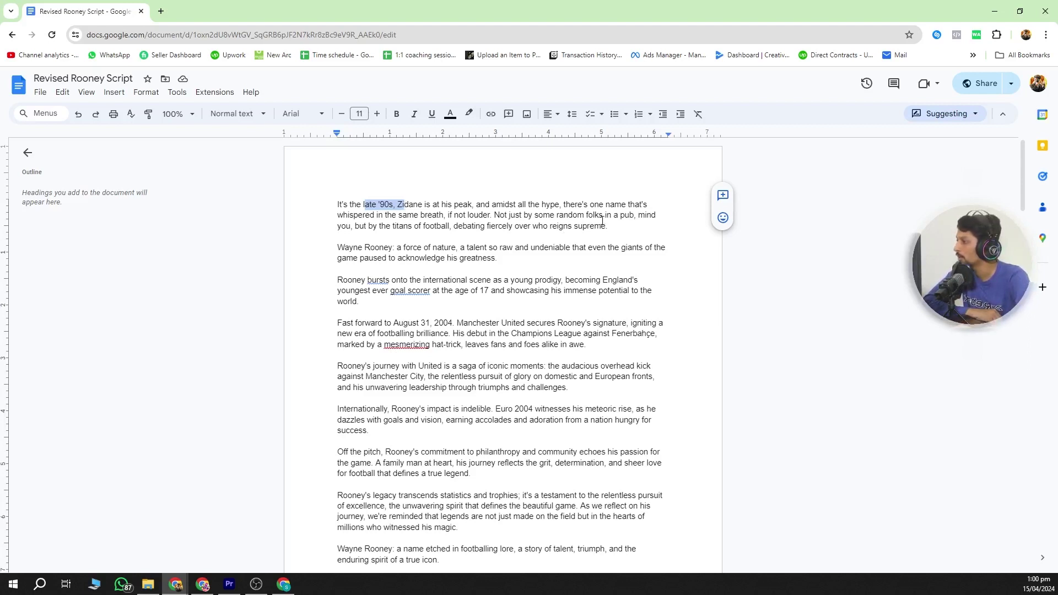
drag(378, 226, 457, 225)
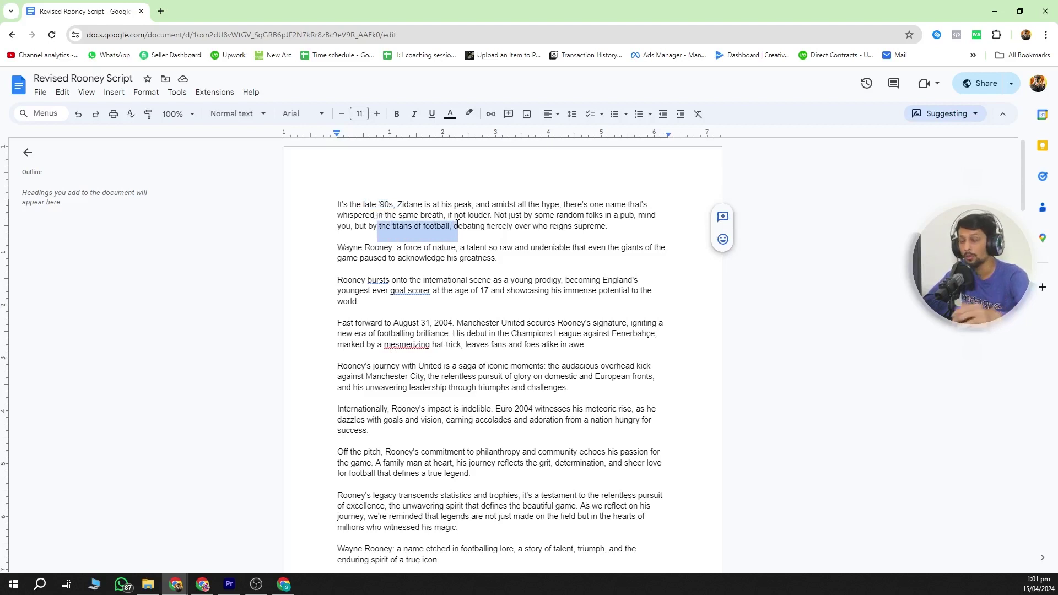
drag(494, 216, 631, 226)
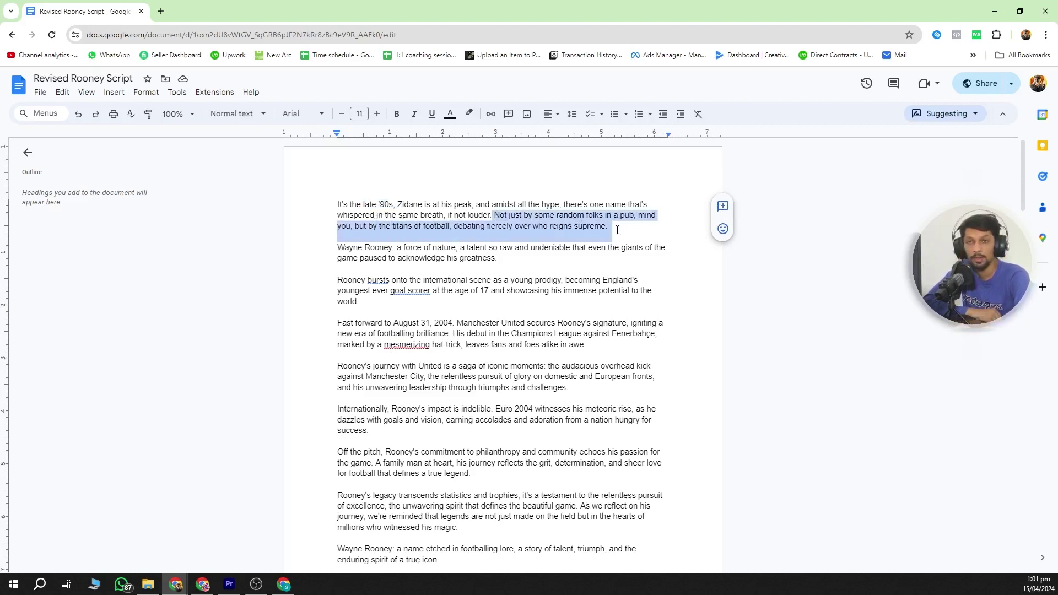
click(618, 230)
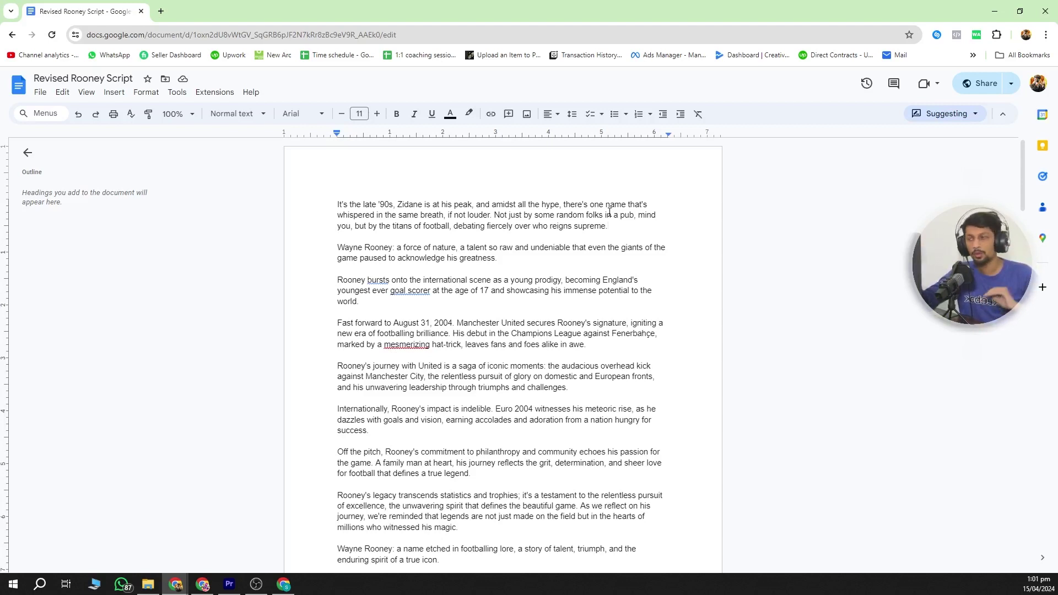
Step: Read on through the Wayne Rooney introduction and young prodigy paragraphs of the script, continuing to the second page
drag(338, 226, 398, 249)
click(398, 250)
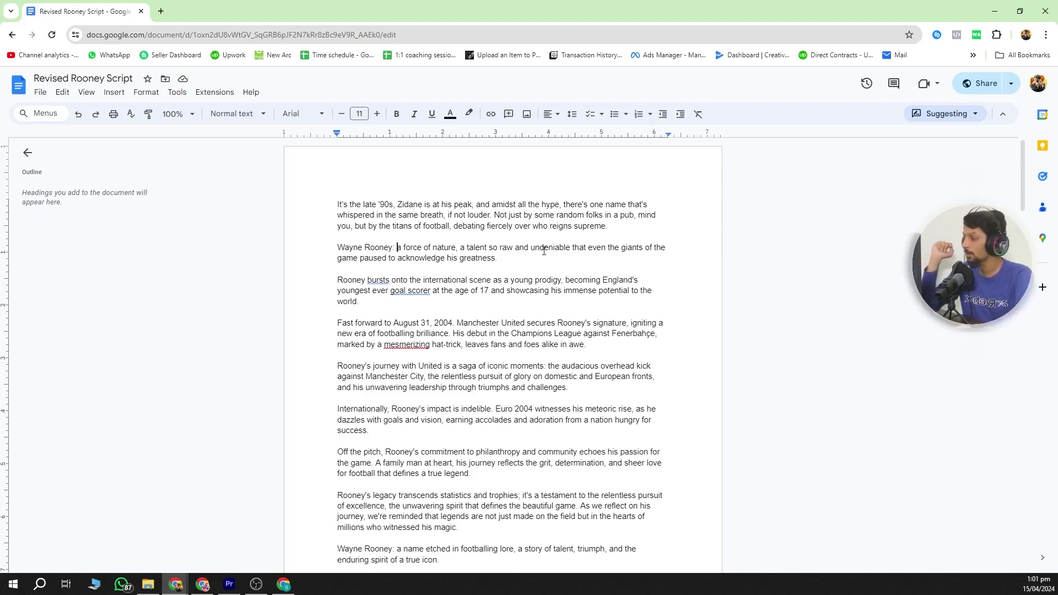
drag(406, 274, 515, 280)
click(521, 280)
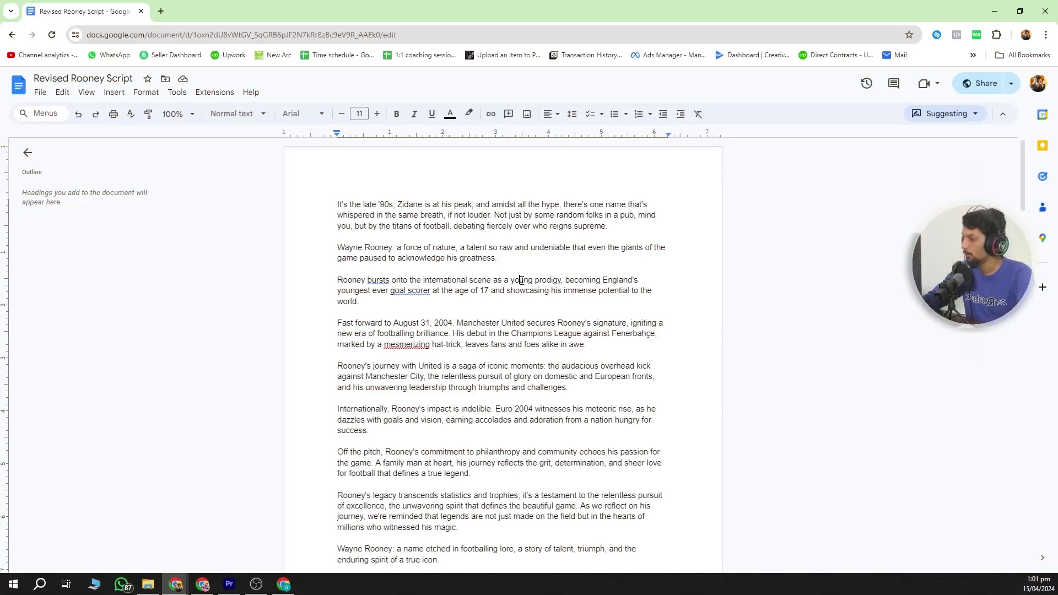
scroll(521, 279, down, 10)
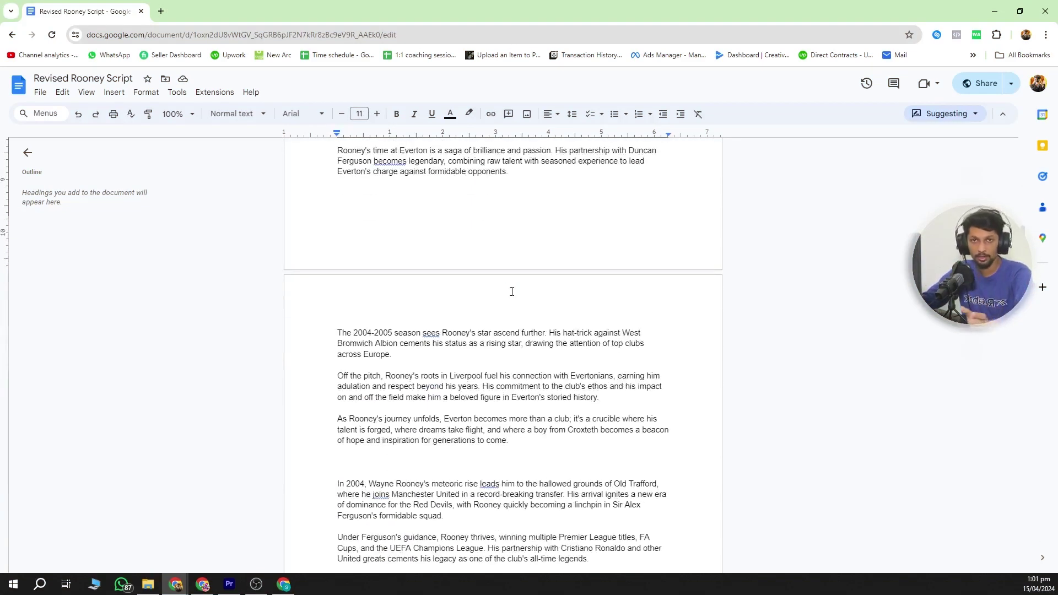
Step: Open YouTube in a new browser tab and search for "wayne rooney" footage
key(ctrl+t)
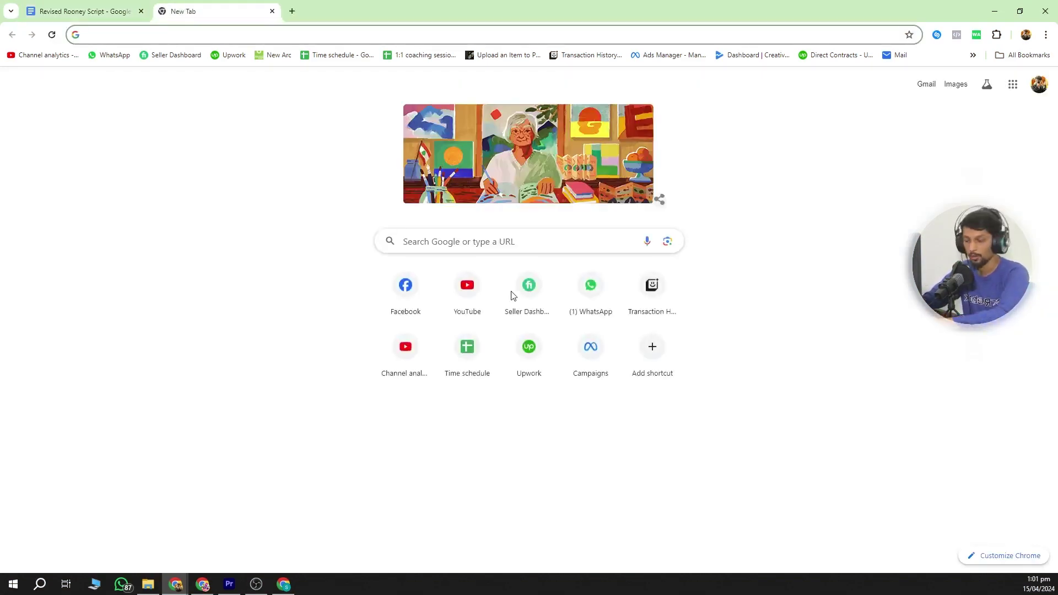
text(youtube.com)
key(Return)
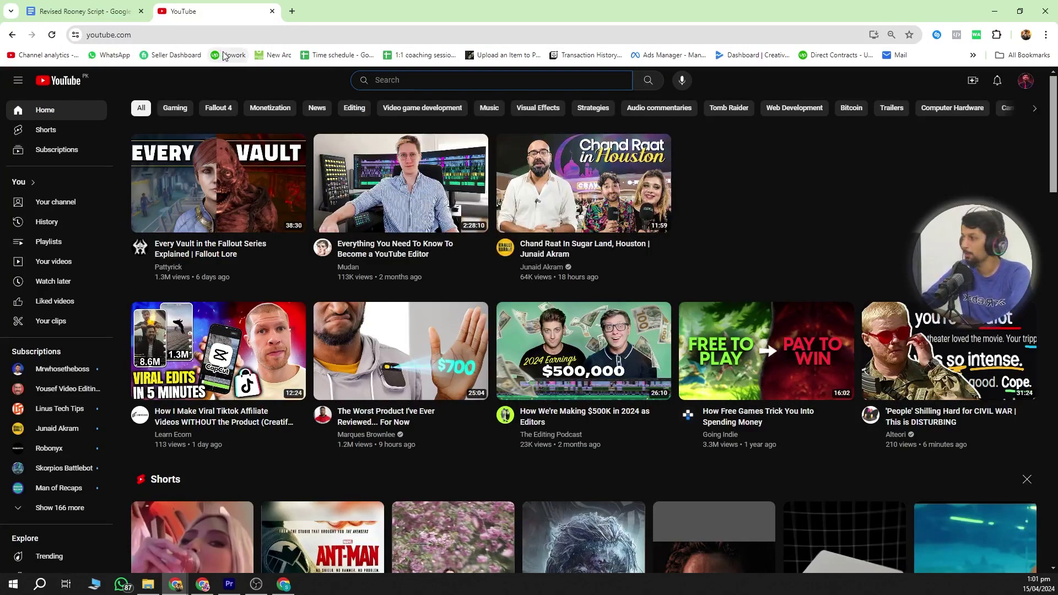
text(wayne ro)
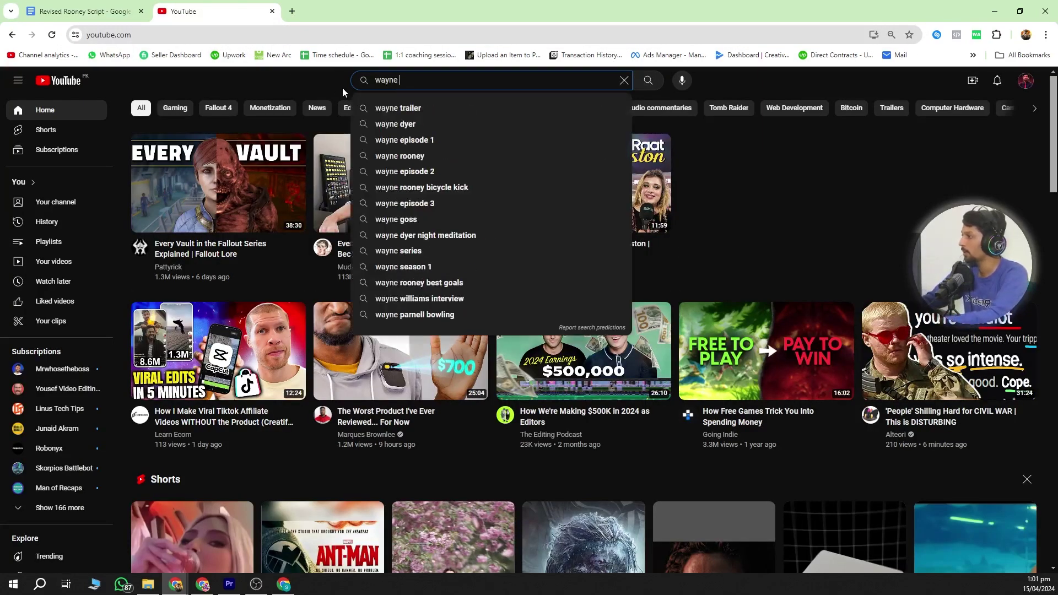
key(Down)
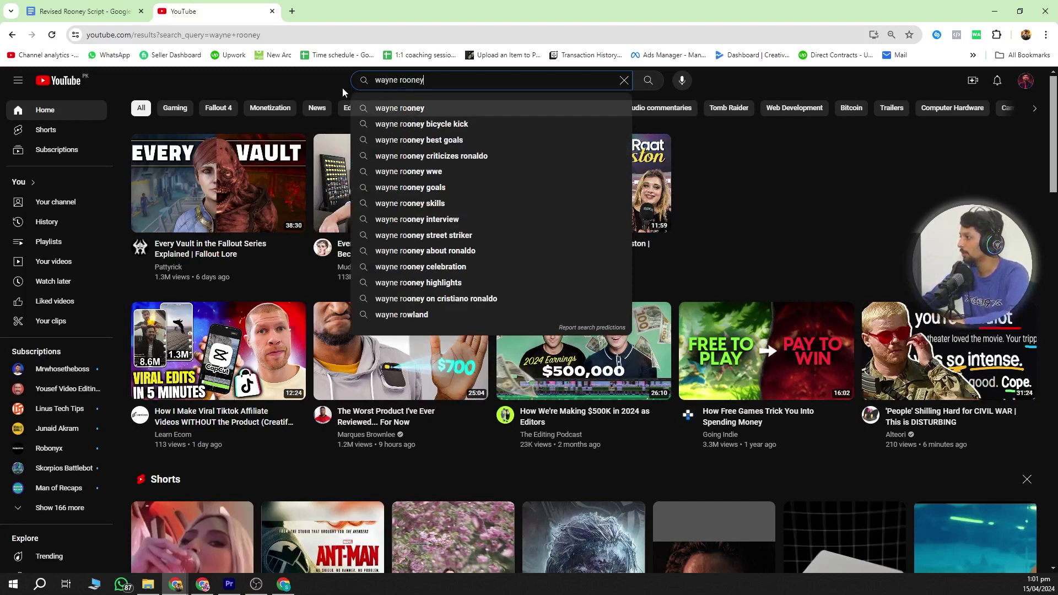
key(Return)
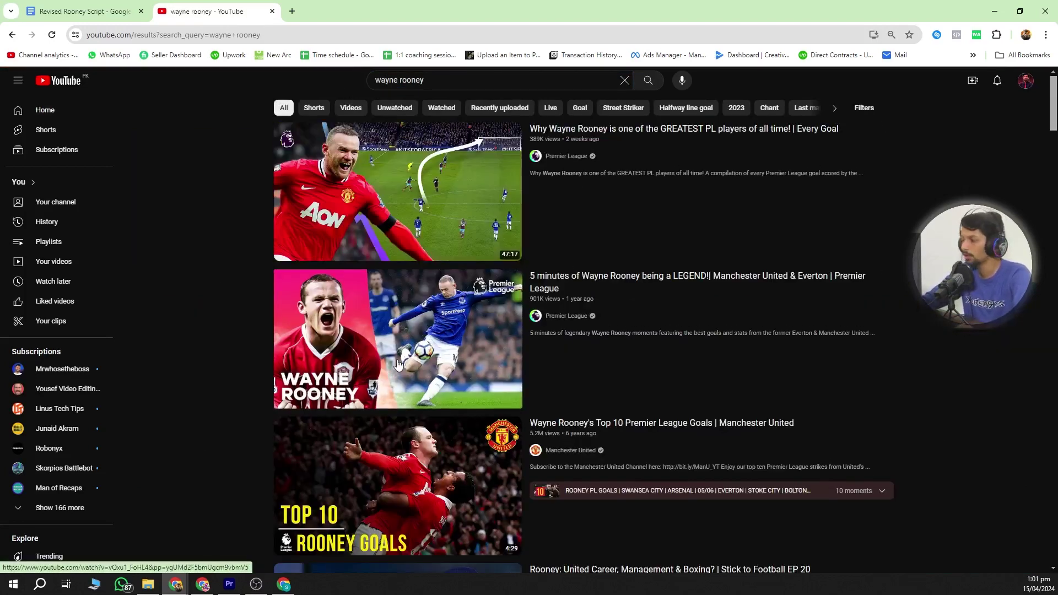
Step: Open Pexels in another browser tab, set the search to Videos and look through stock clips for "bar"
key(ctrl+t)
text(pex)
key(Return)
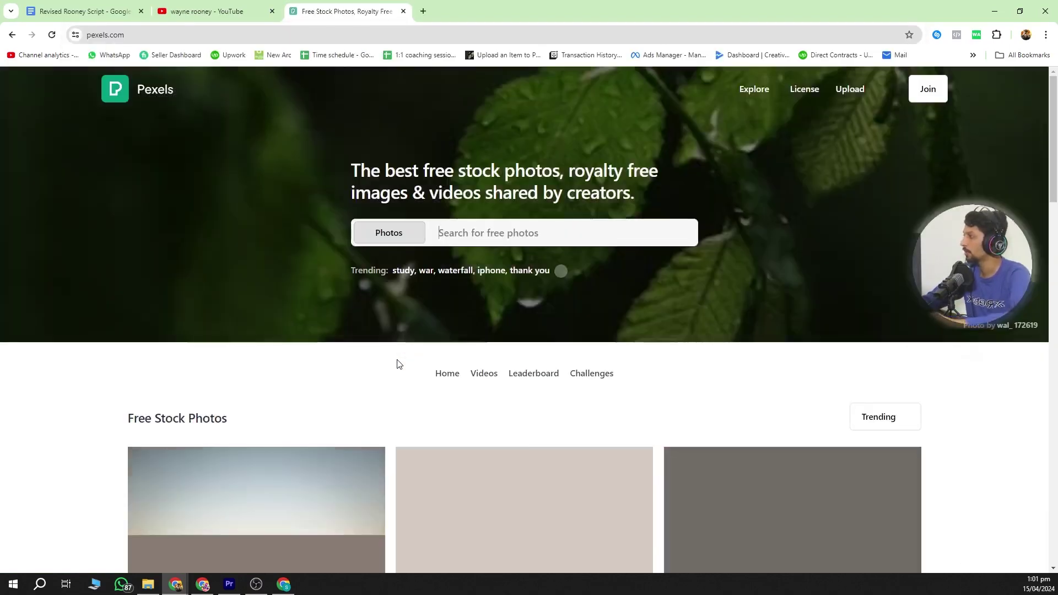
click(406, 234)
click(392, 284)
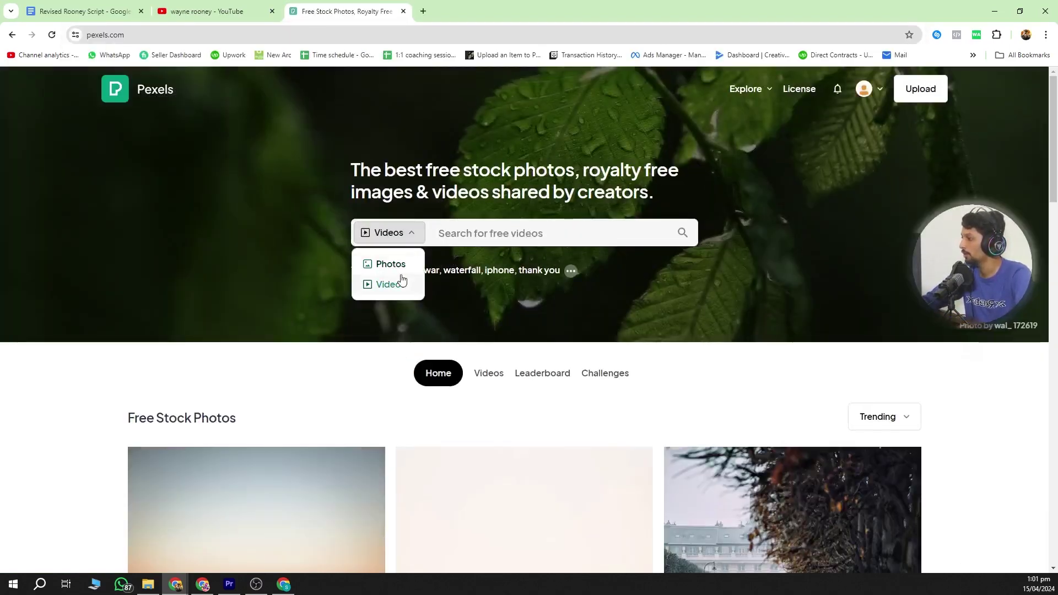
click(454, 235)
text(bar)
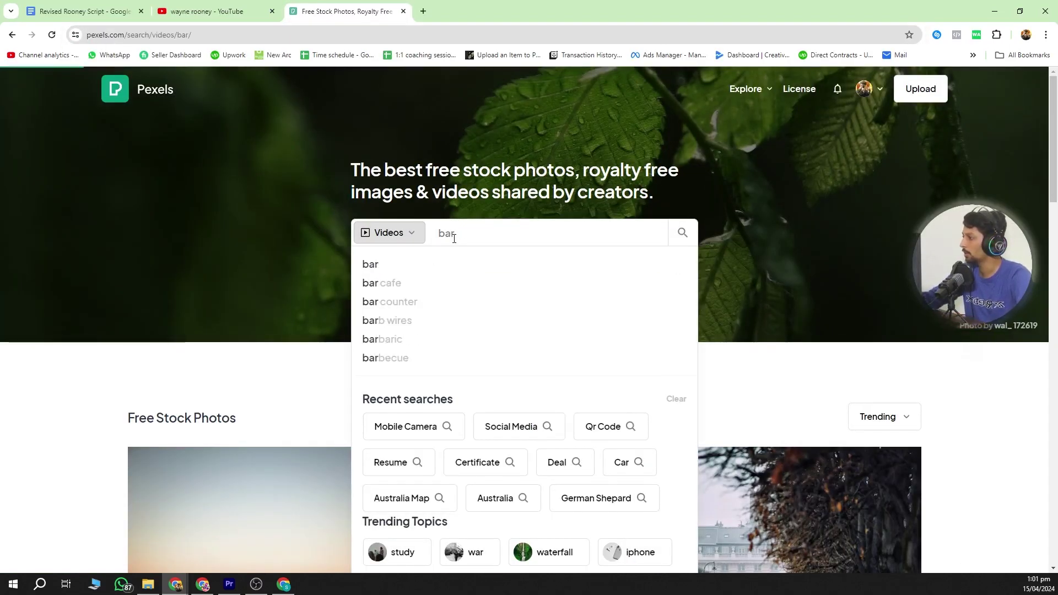
key(Return)
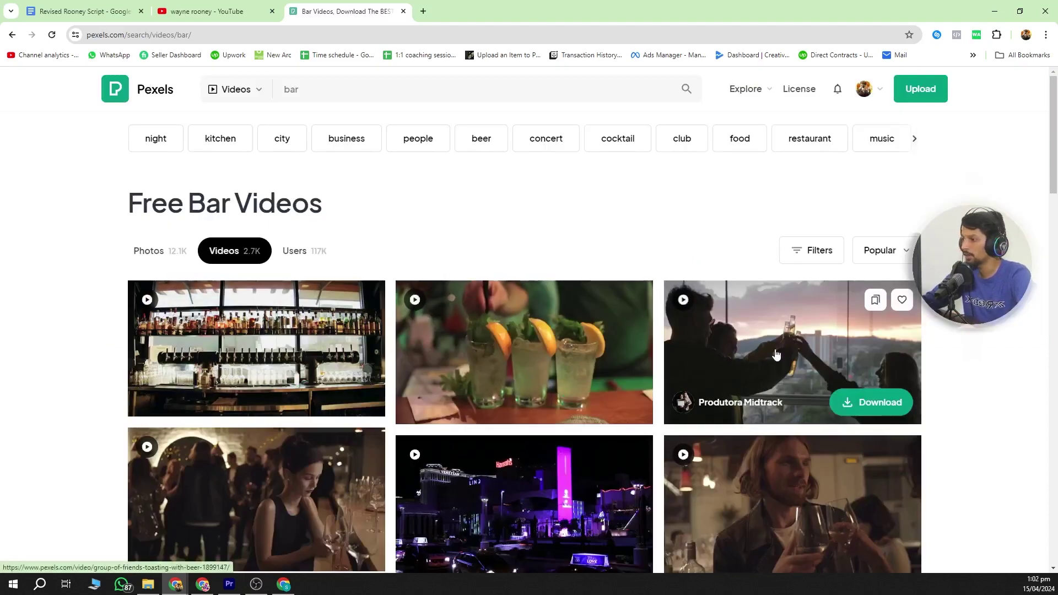
scroll(680, 353, down, 2)
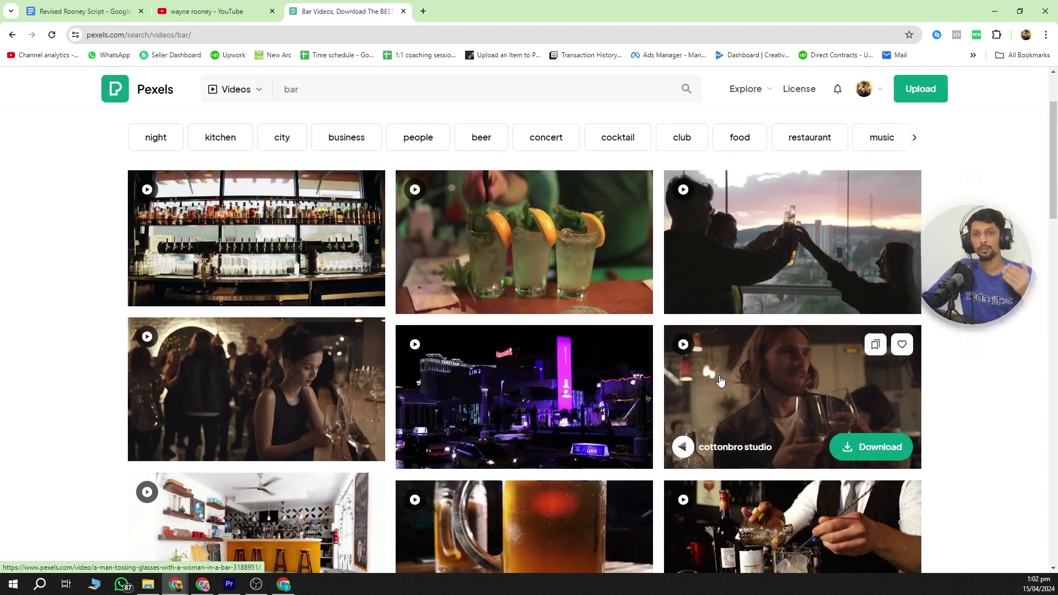
scroll(721, 381, up, 2)
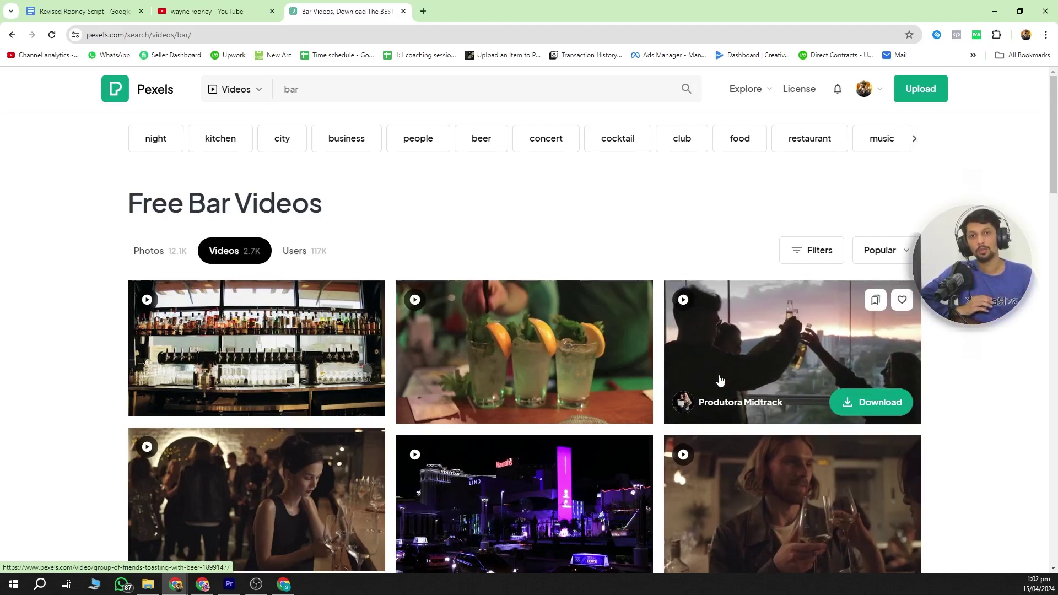
Step: Return to the Revised Rooney Script document and review it from the opening to the Everton section
click(100, 4)
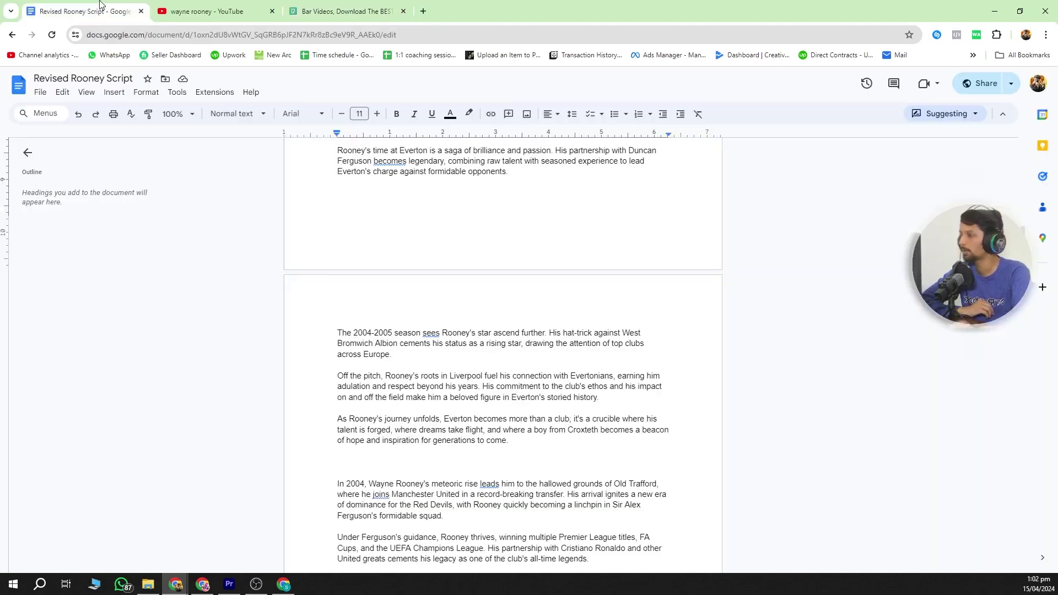
scroll(367, 272, up, 15)
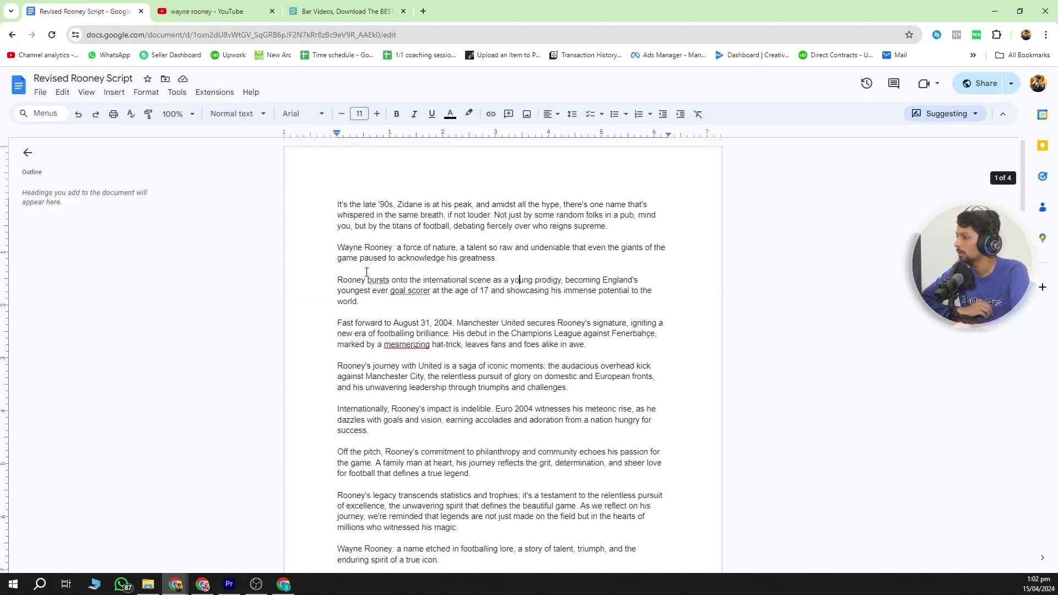
scroll(405, 322, down, 5)
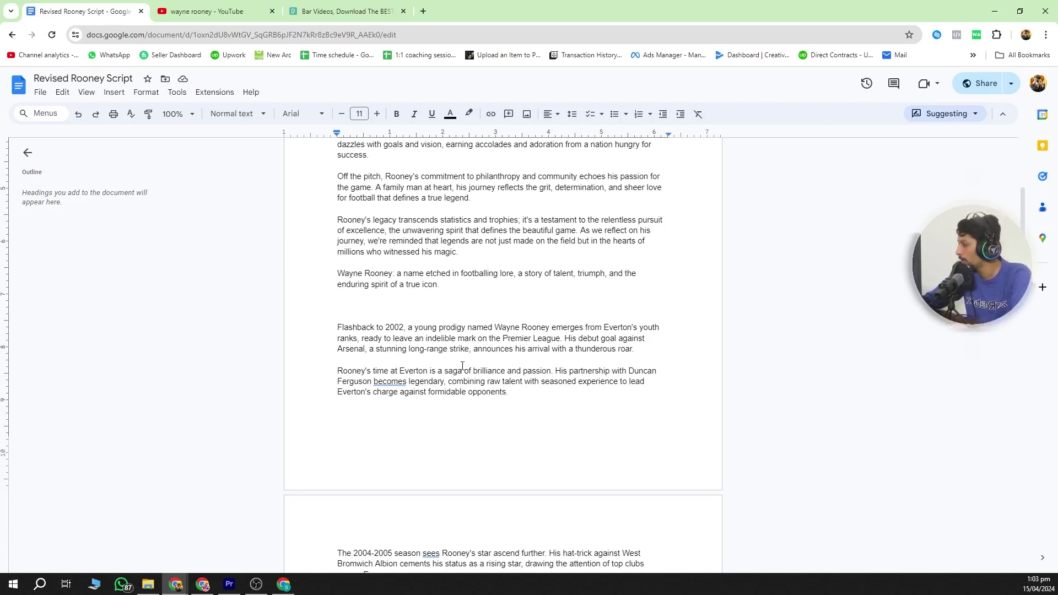
scroll(219, 570, down, 2)
Step: Switch to Premiere Pro and examine the paired transition clips on V4 around 00;02;30;05 in the bed sequence, selecting the pair there
click(230, 585)
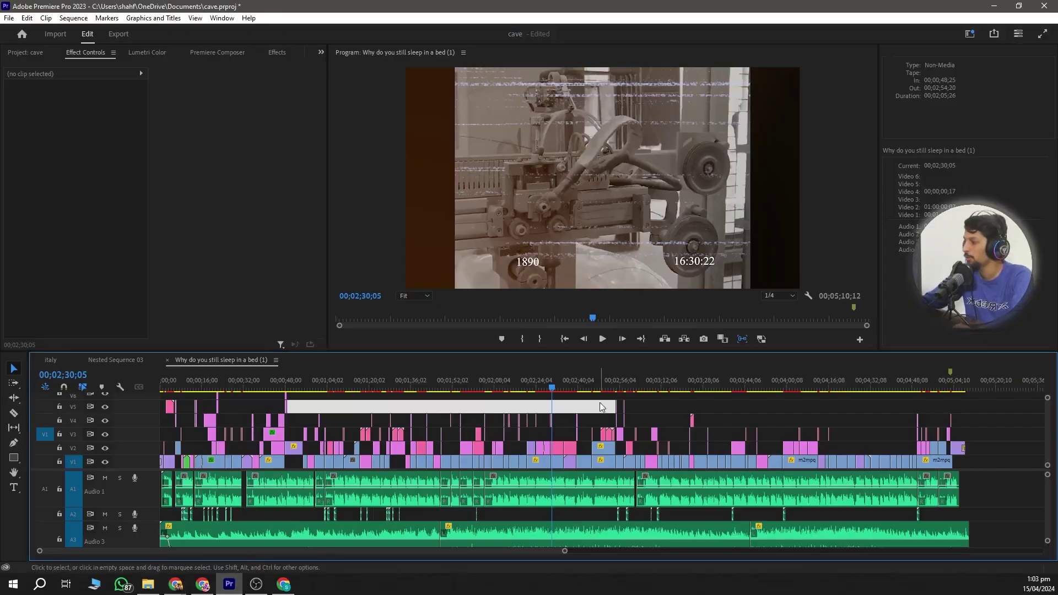
click(547, 432)
key(=)
key(=)
key(=)
key(=)
key(=)
key(=)
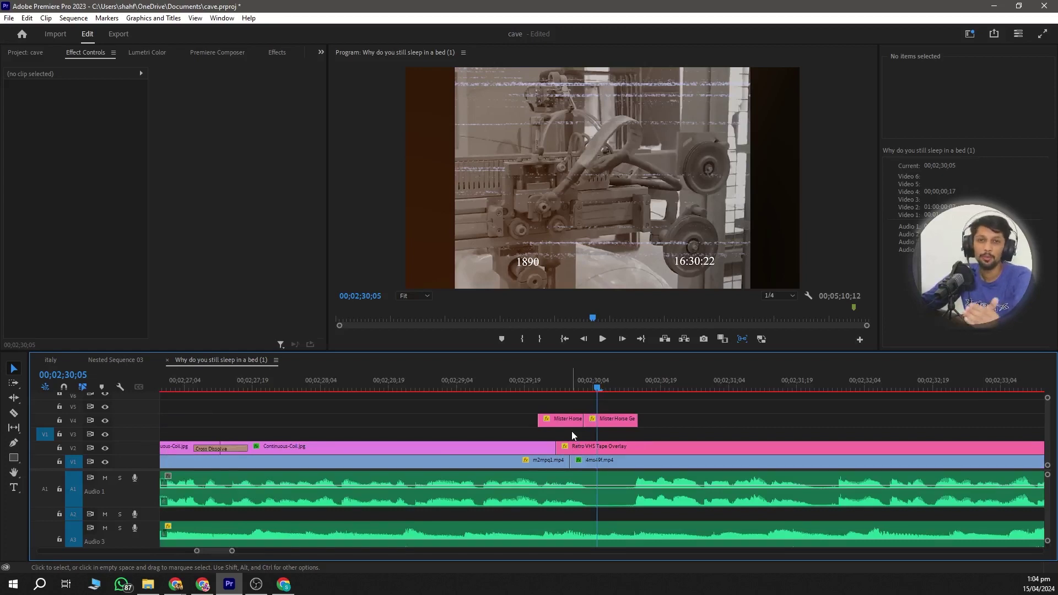
key(-)
key(-)
key(-)
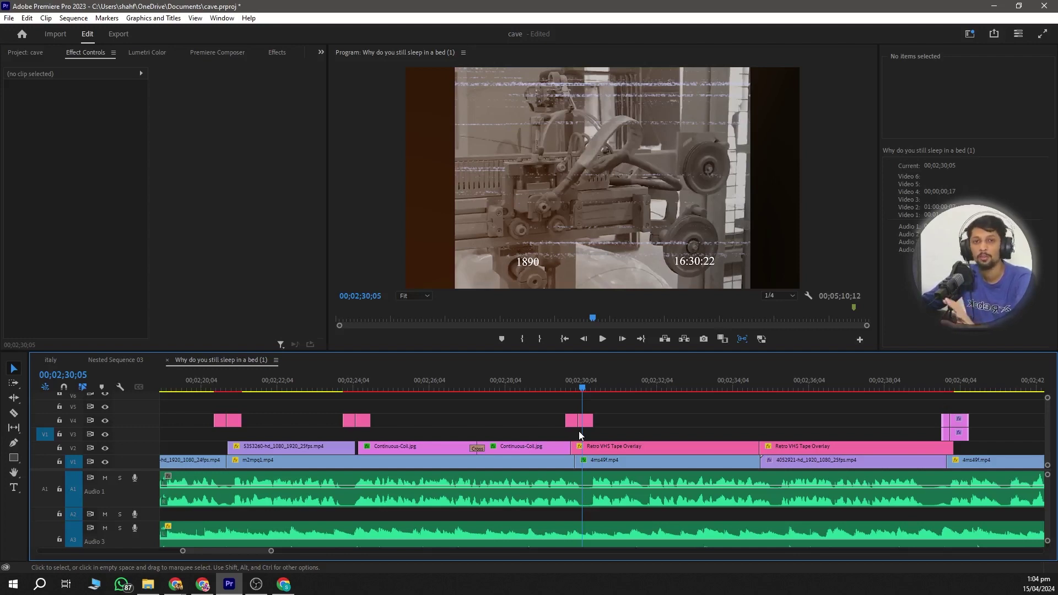
scroll(286, 445, down, 2)
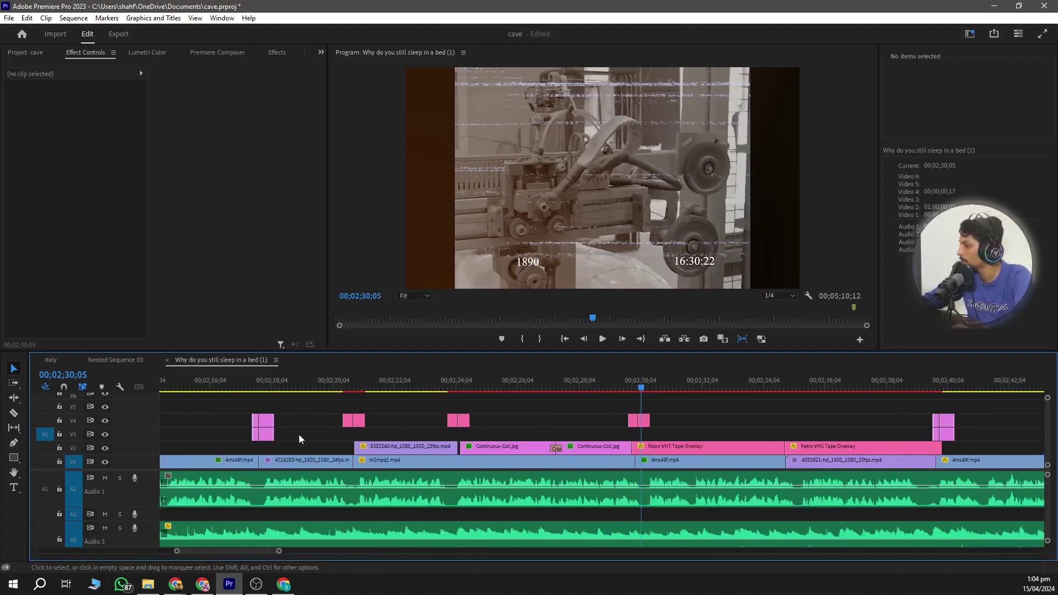
scroll(338, 422, up, 2)
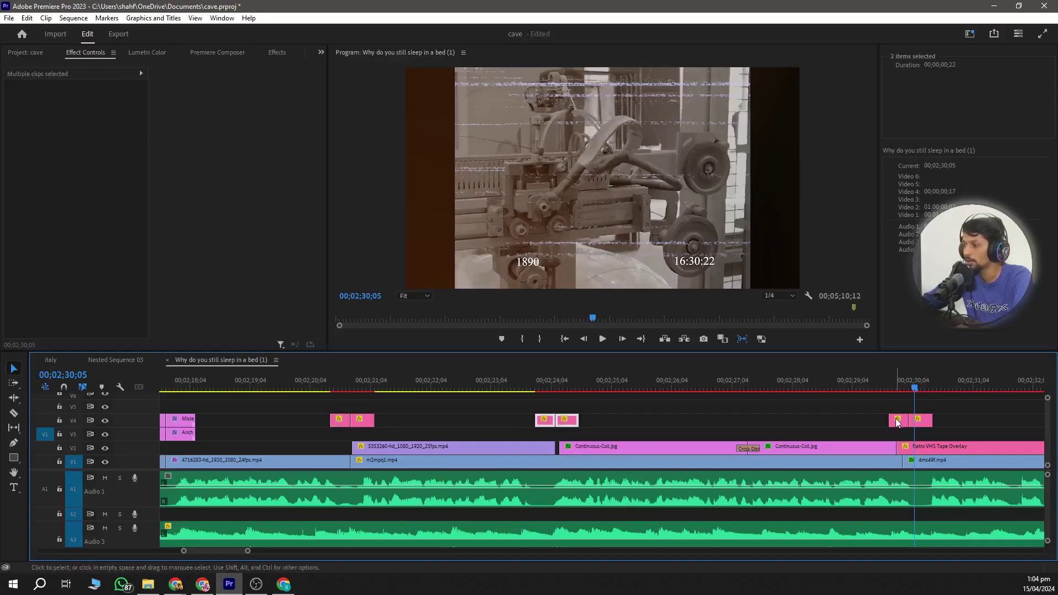
click(897, 422)
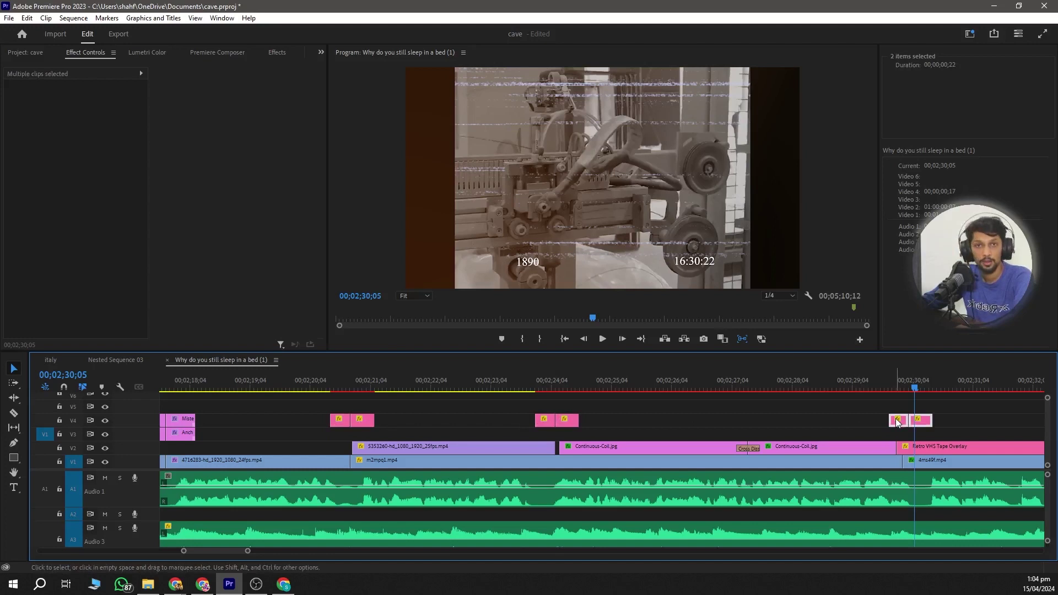
Step: Play the sequence from 00;02;19;27 through the next two V4 transitions, stopping on the first Continuous-Coil.jpg clip
click(297, 388)
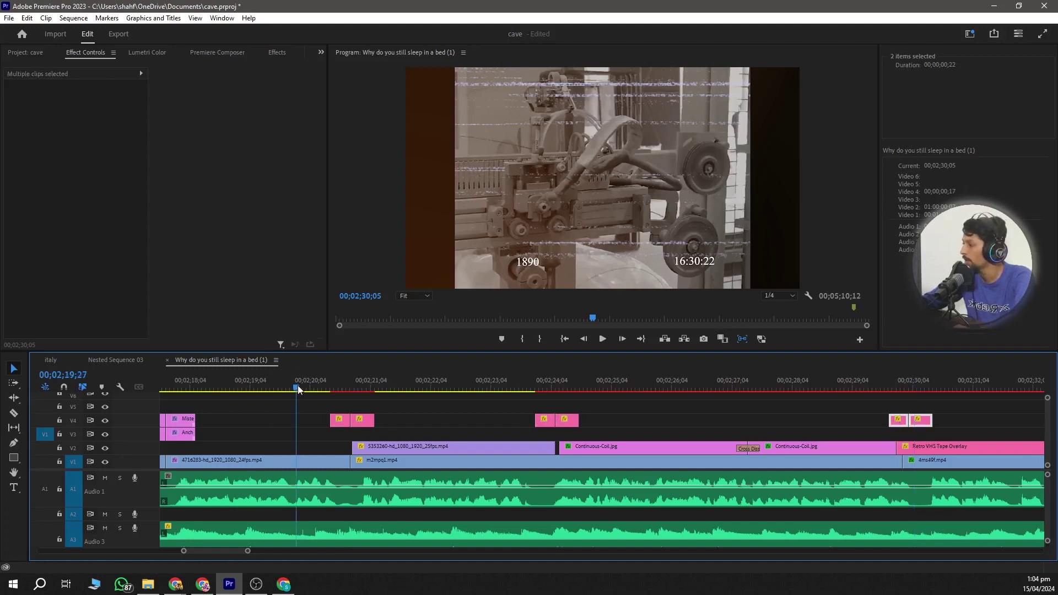
key(space)
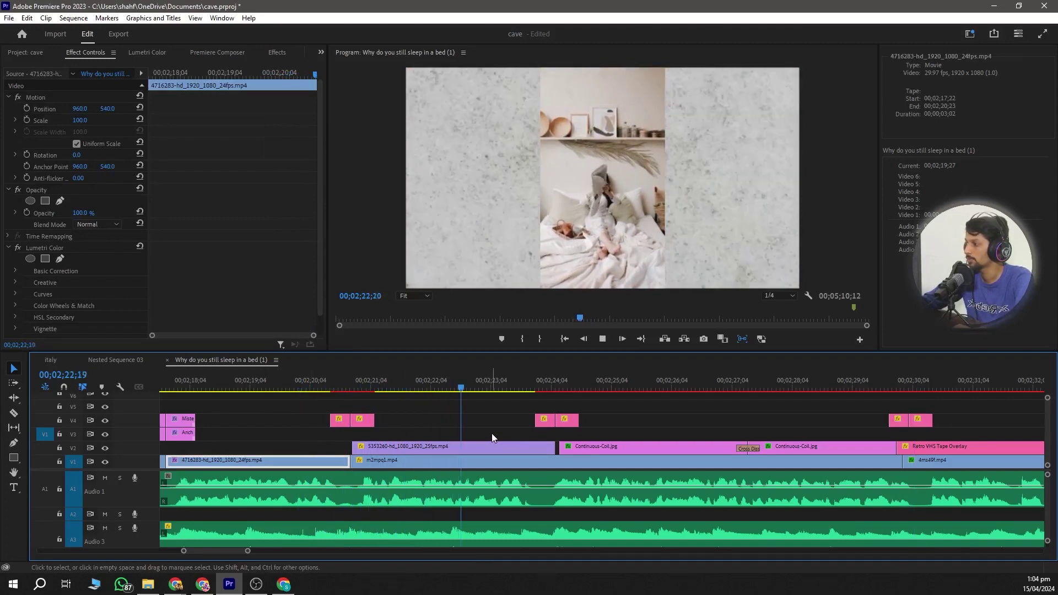
key(space)
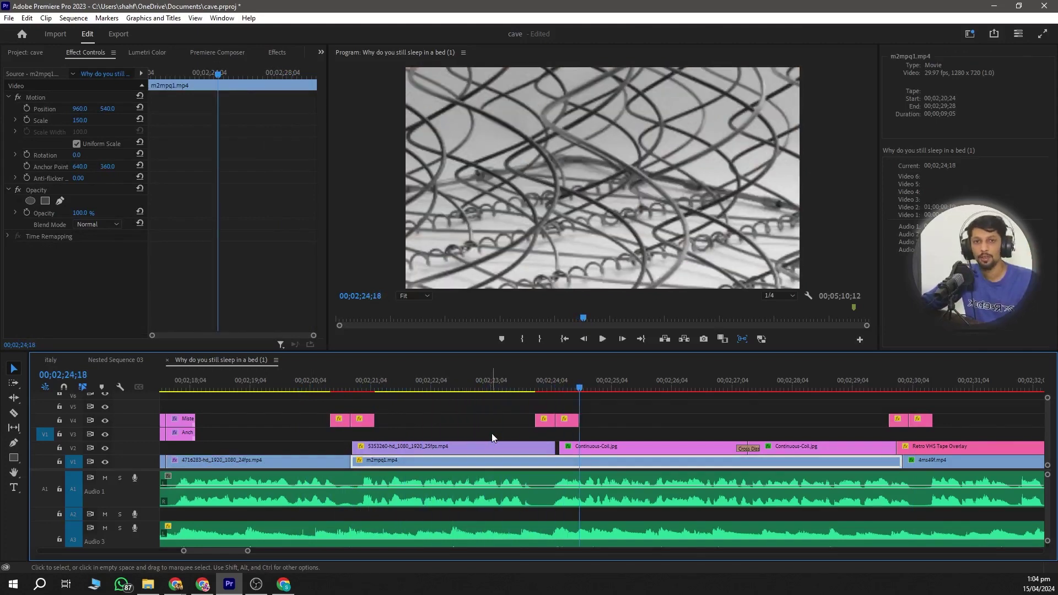
Step: Select the stacked transition clips on V3 and V4 where the 4716283 clip begins, and play the sequence across that cut
scroll(448, 438, down, 2)
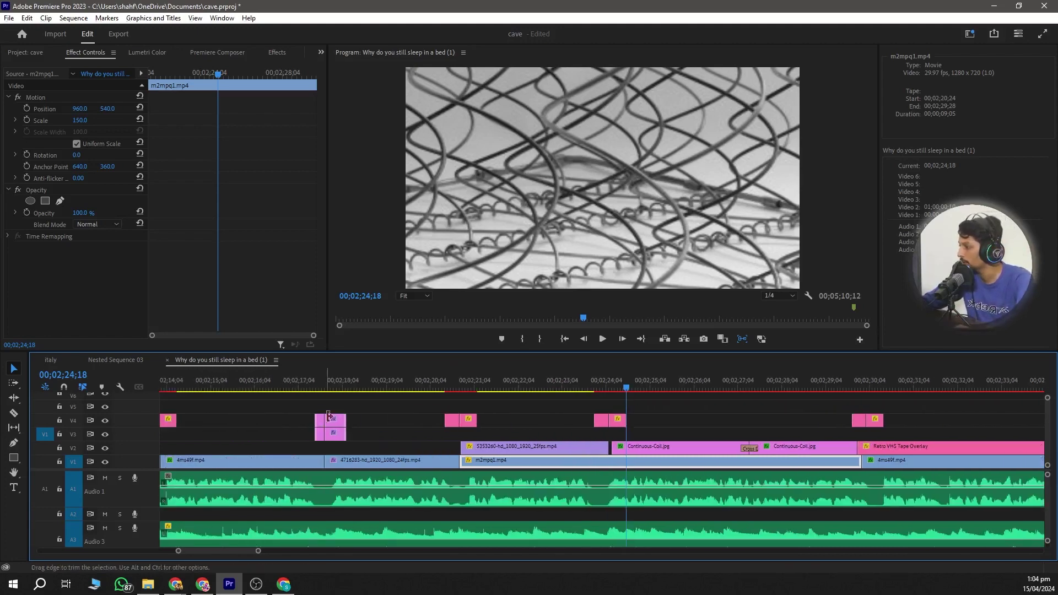
drag(356, 438, 306, 398)
click(303, 384)
click(373, 405)
key(space)
key(space)
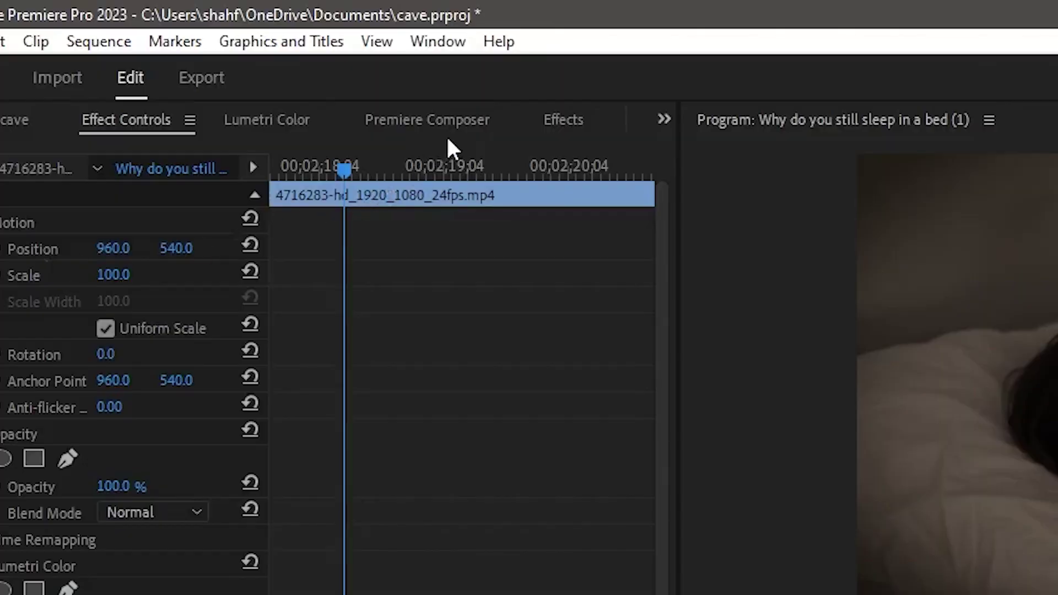
Step: Add a Pan transition from Premiere Composer's Starter Pack transitions over the 4ms49f.mp4 clip on V2 and V3, near 00;02;16;00
click(430, 122)
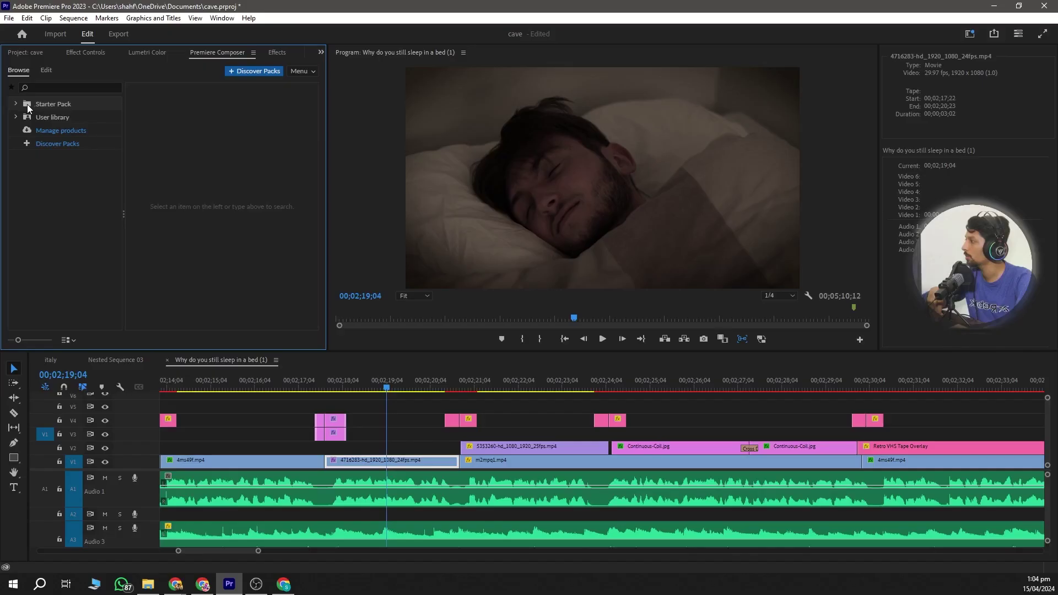
click(1, 236)
click(71, 326)
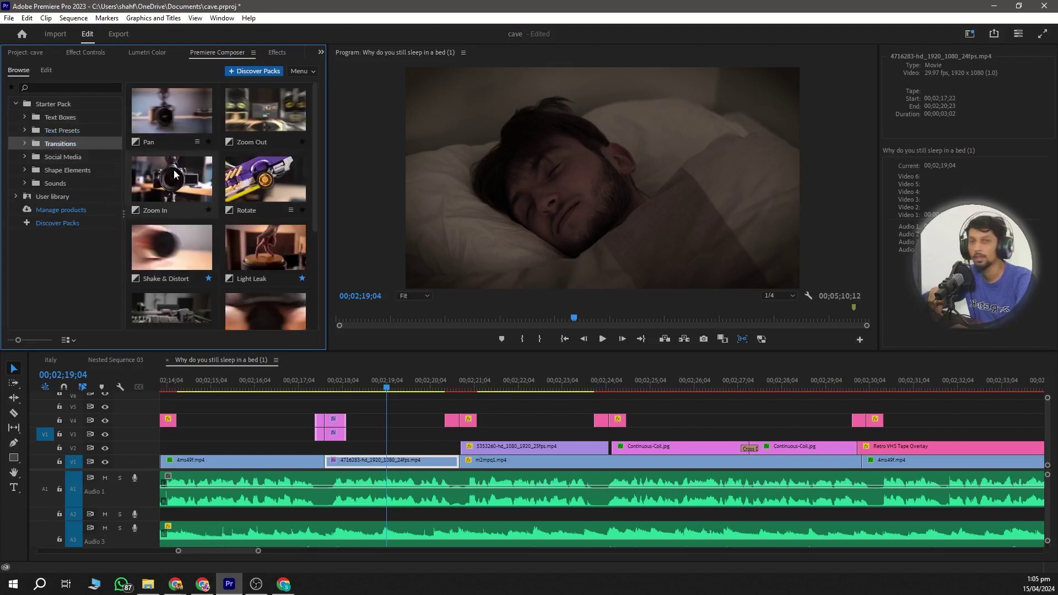
drag(170, 118, 253, 444)
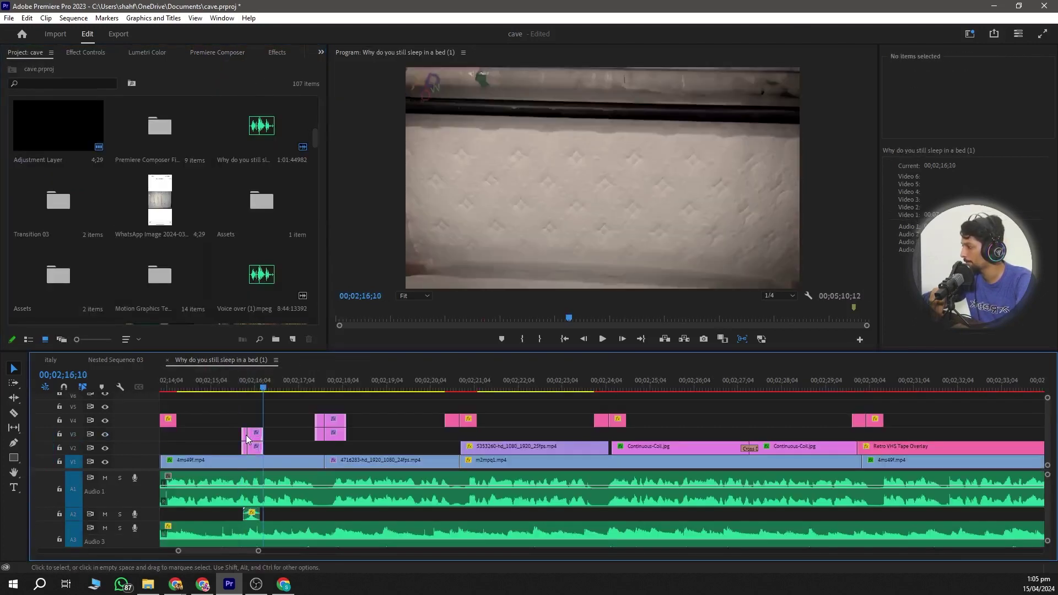
Step: Play the sequence from about 00;02;15;16 across the newly added transition and stop at 00;02;16;10
click(229, 380)
click(228, 460)
click(603, 338)
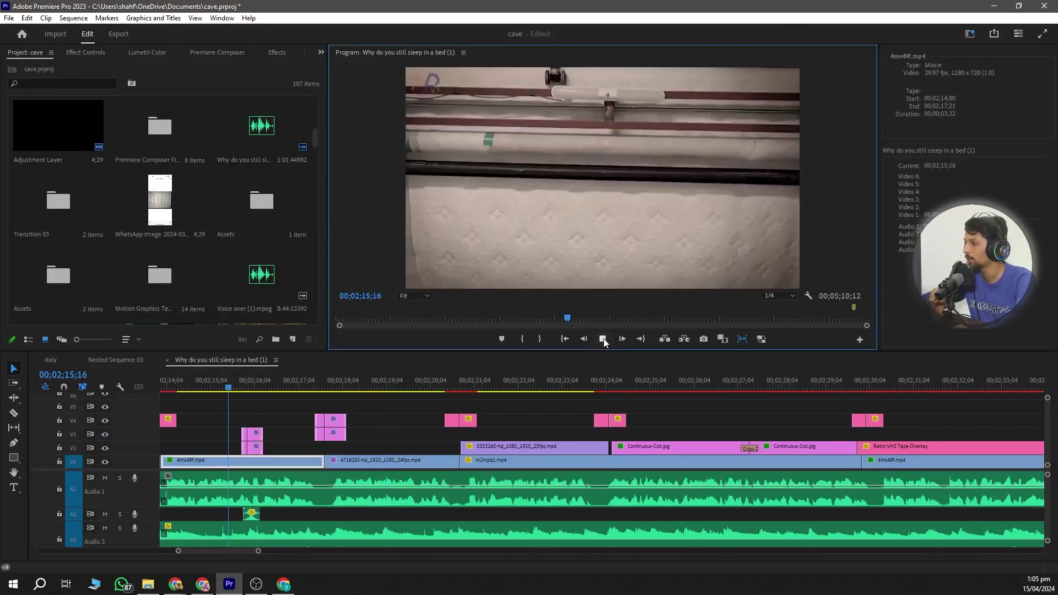
click(603, 338)
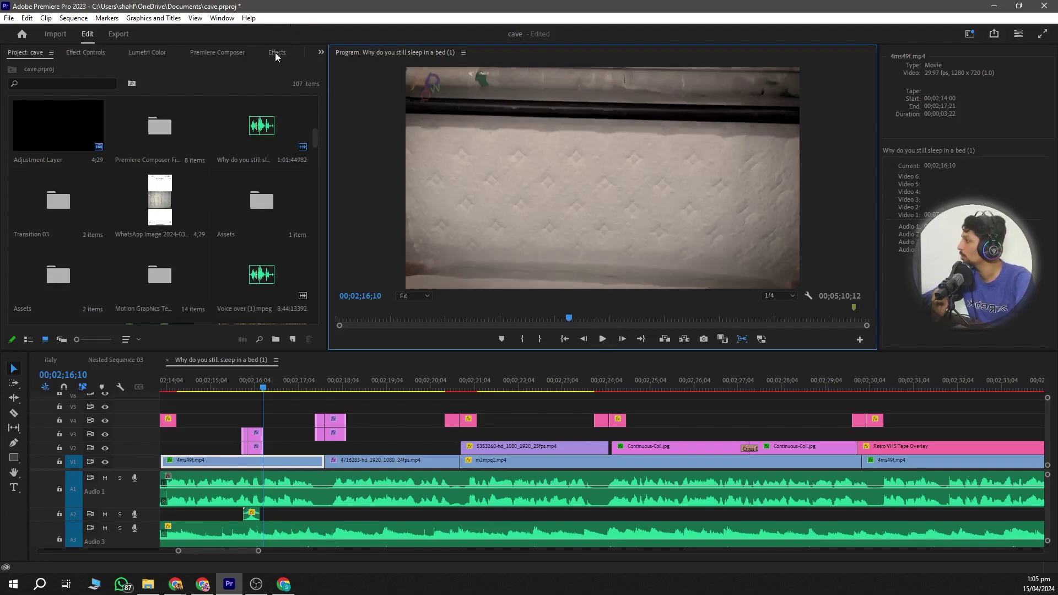
Step: Preview the Clean Bass Bend 01 sound in the Premiere Composer Starter Pack
click(217, 52)
click(37, 183)
click(164, 193)
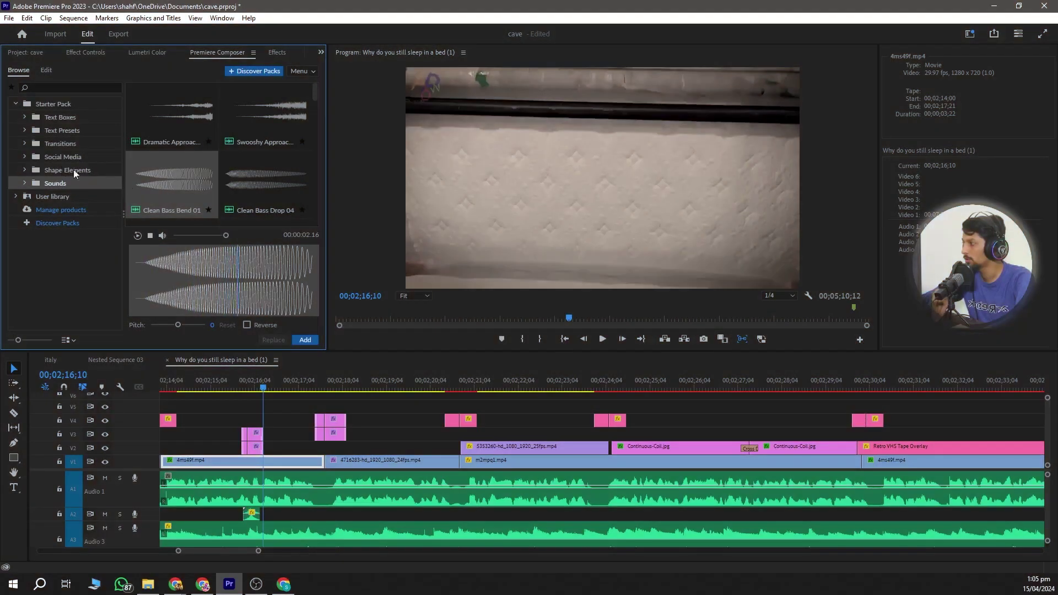
Step: Browse the Starter Pack's shape elements, including Arrow, Arrow Loop and Line Custom Duration, plus the Position Characters text preset
click(25, 170)
click(62, 180)
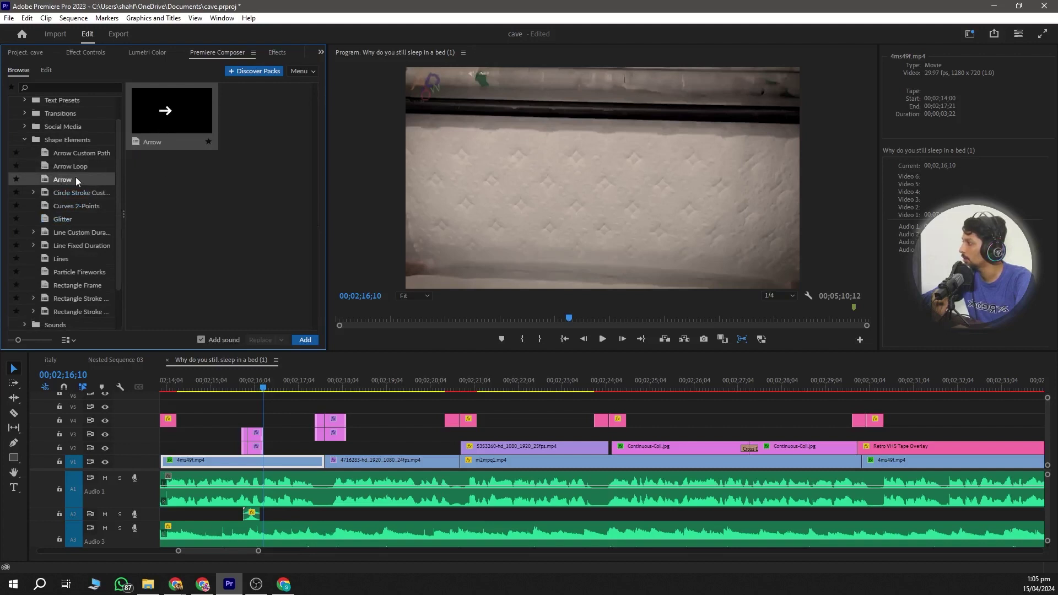
click(70, 167)
click(50, 232)
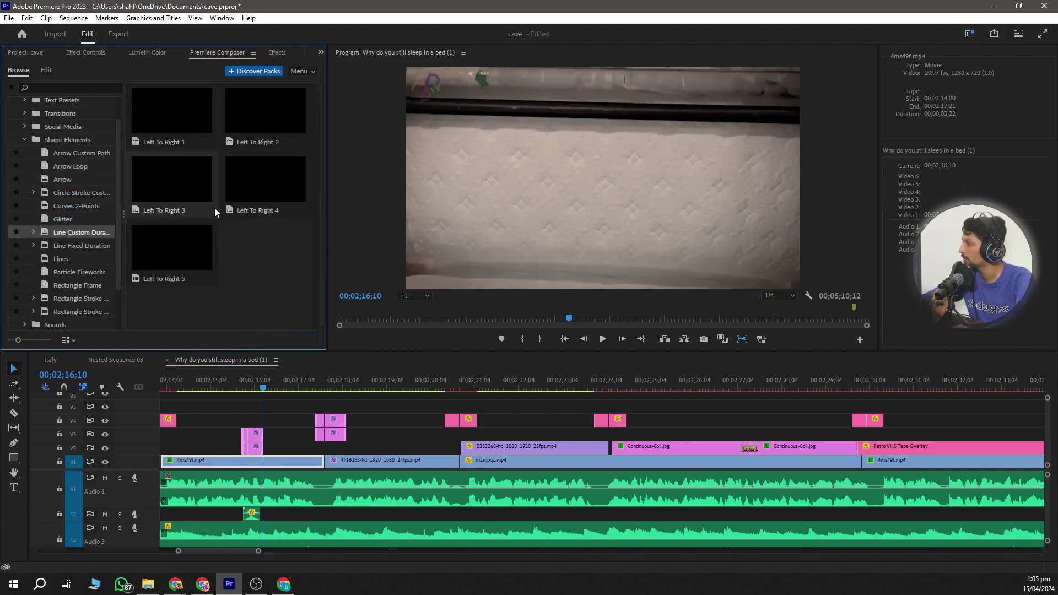
scroll(55, 166, up, 5)
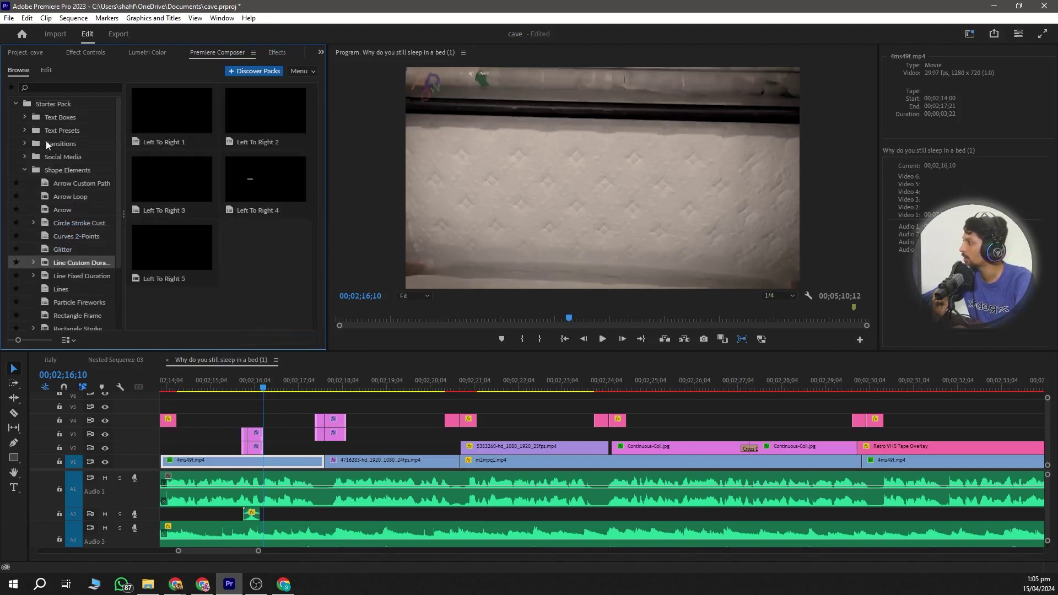
click(45, 139)
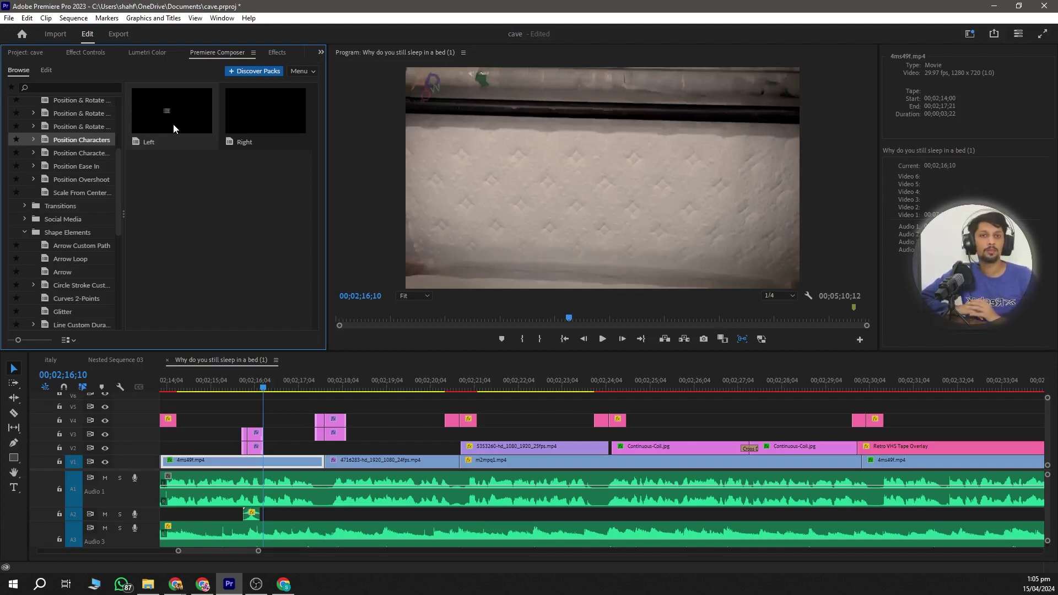
Step: Move the playhead to 00;02;26;02 and select the first Continuous-Coil.jpg clip on V2
drag(173, 124, 361, 438)
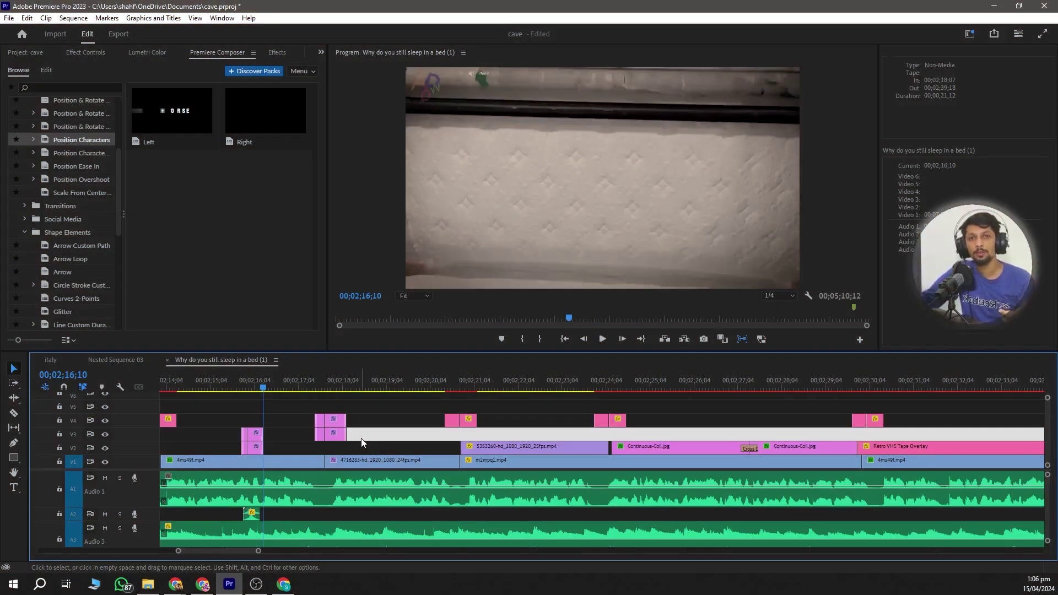
key(ctrl+z)
key(minus)
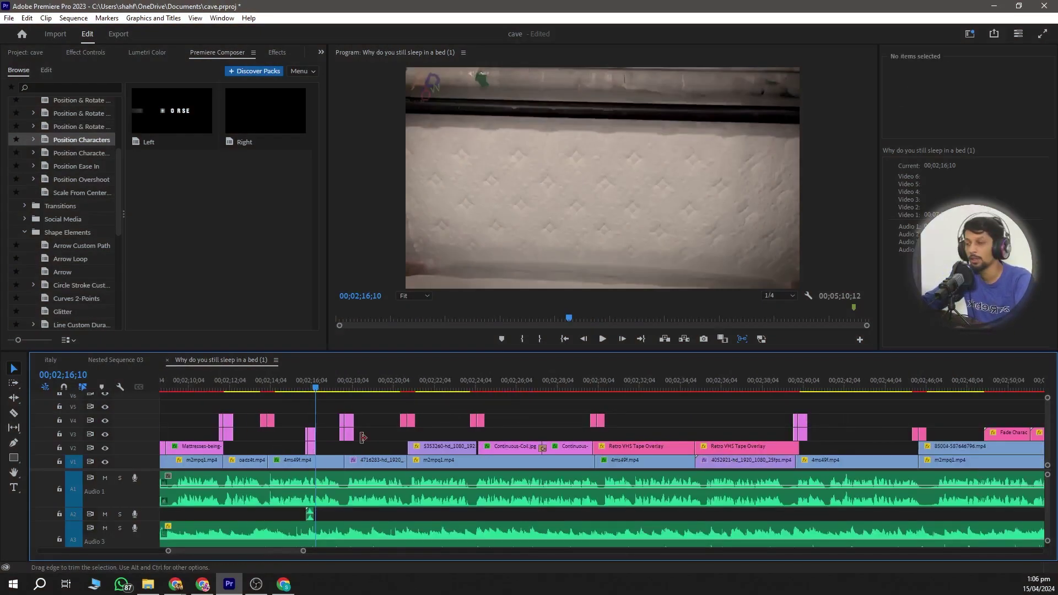
key(equal)
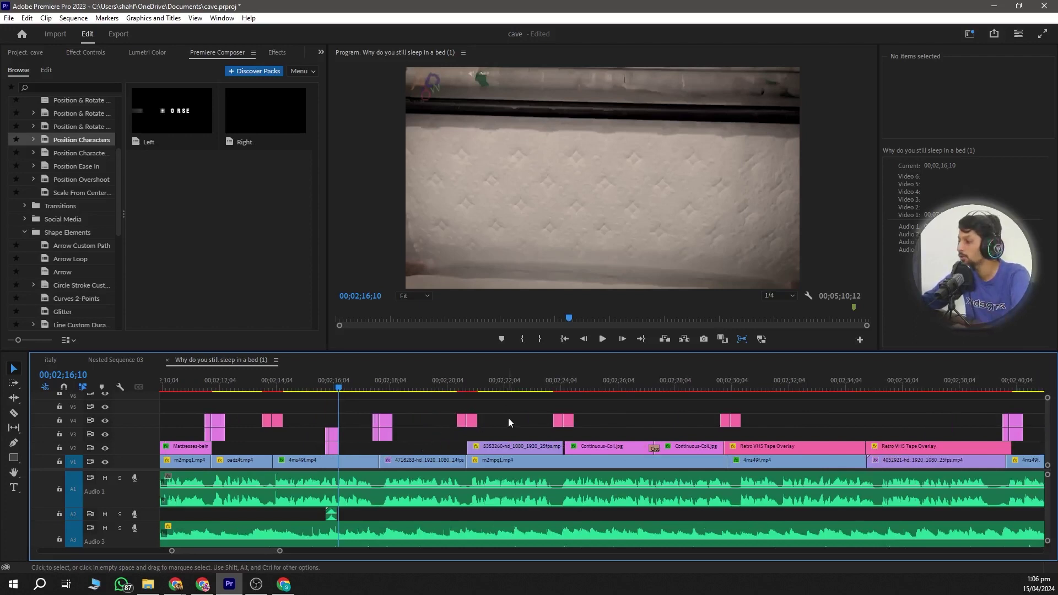
click(617, 388)
click(620, 448)
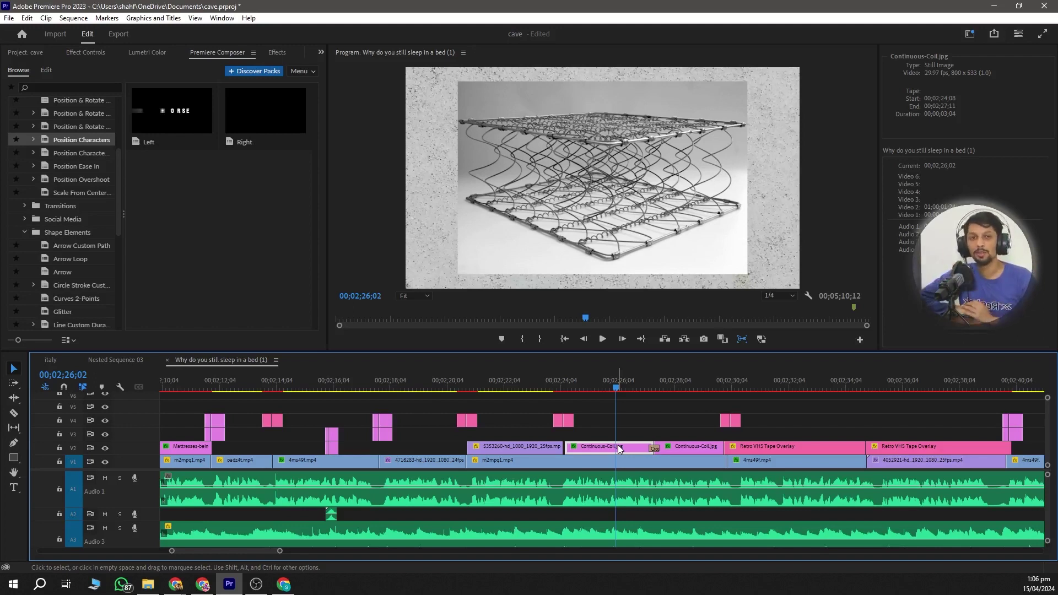
Step: Go to the caveman scene near the start of the sequence, at 00;00;09;24 in Nested Sequence 03
click(418, 431)
key(minus)
key(minus)
key(minus)
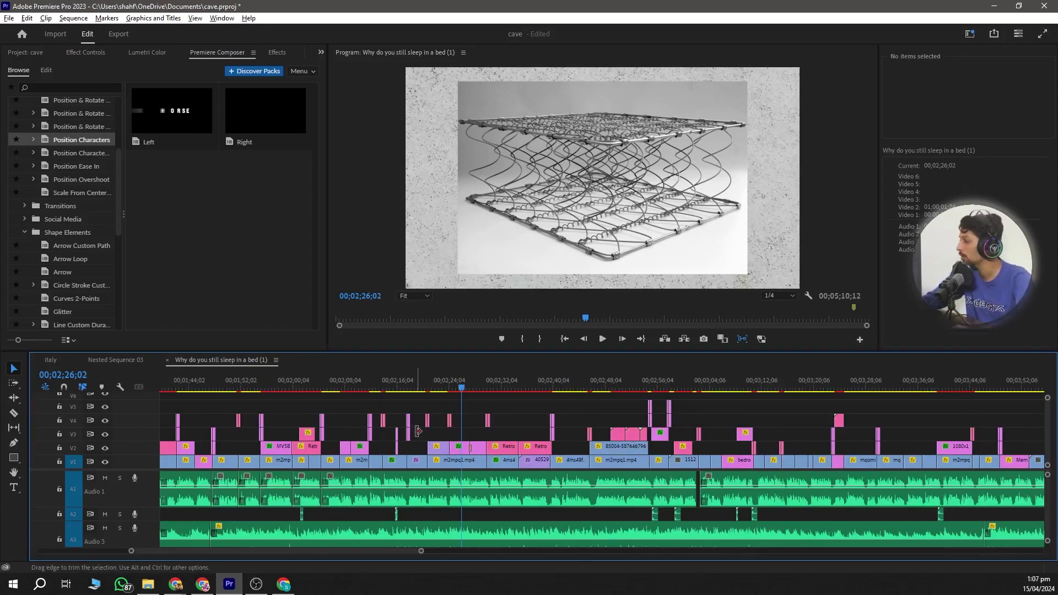
key(minus)
key(minus)
key(minus)
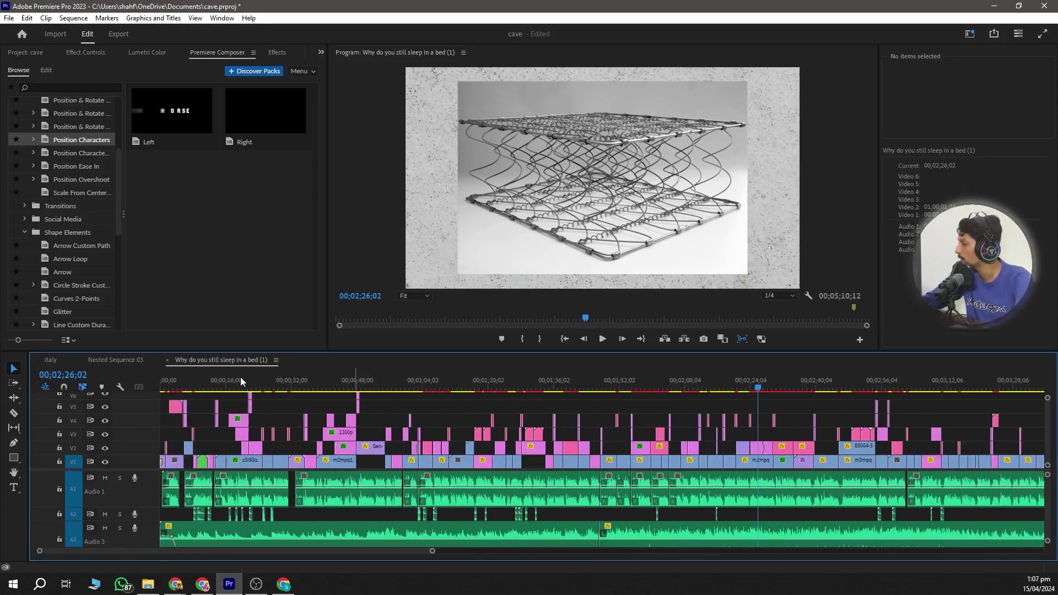
click(203, 386)
key(equal)
key(equal)
key(equal)
key(equal)
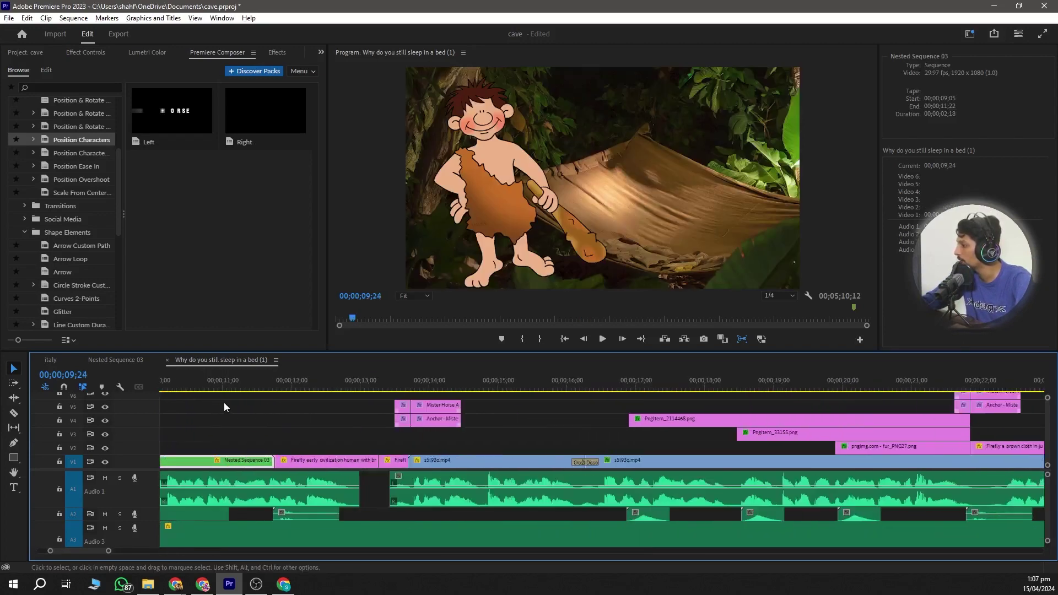
scroll(309, 410, up, 2)
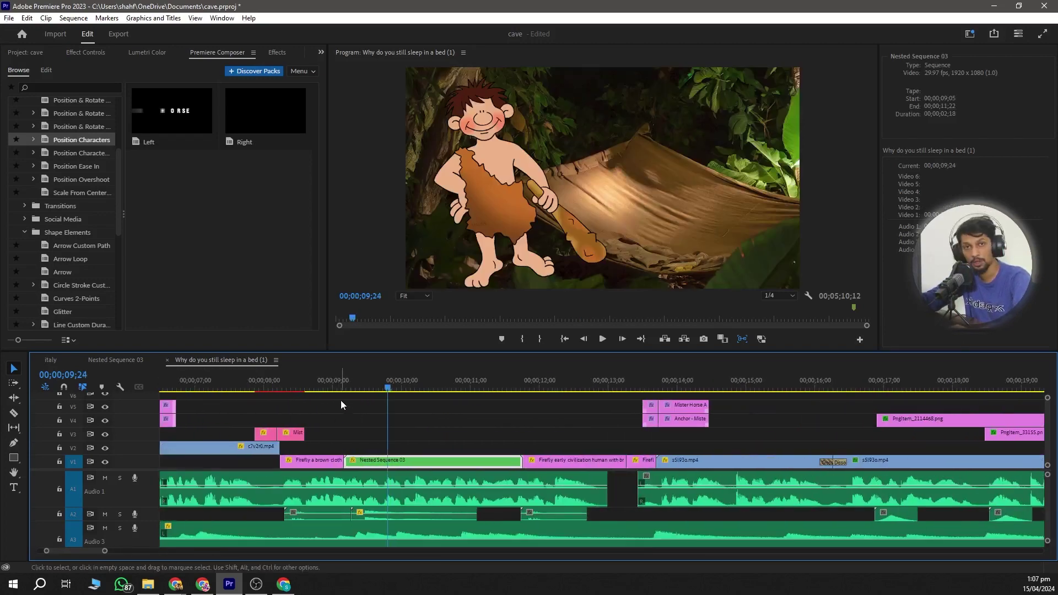
Step: Play from just before Nested Sequence 03 into the caveman scene, stopping at 00;00;10;27
click(334, 387)
key(space)
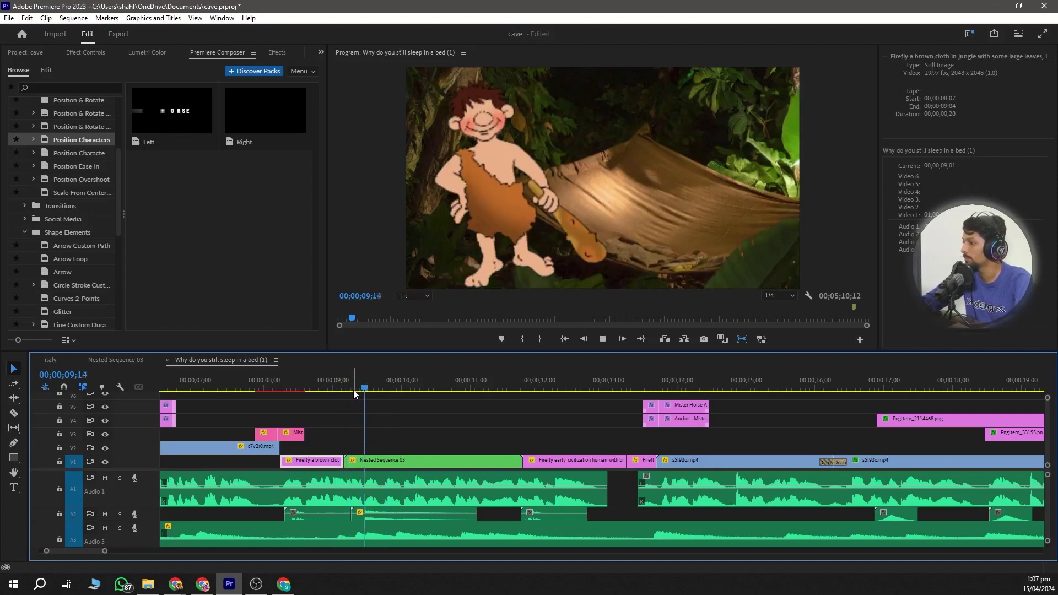
key(space)
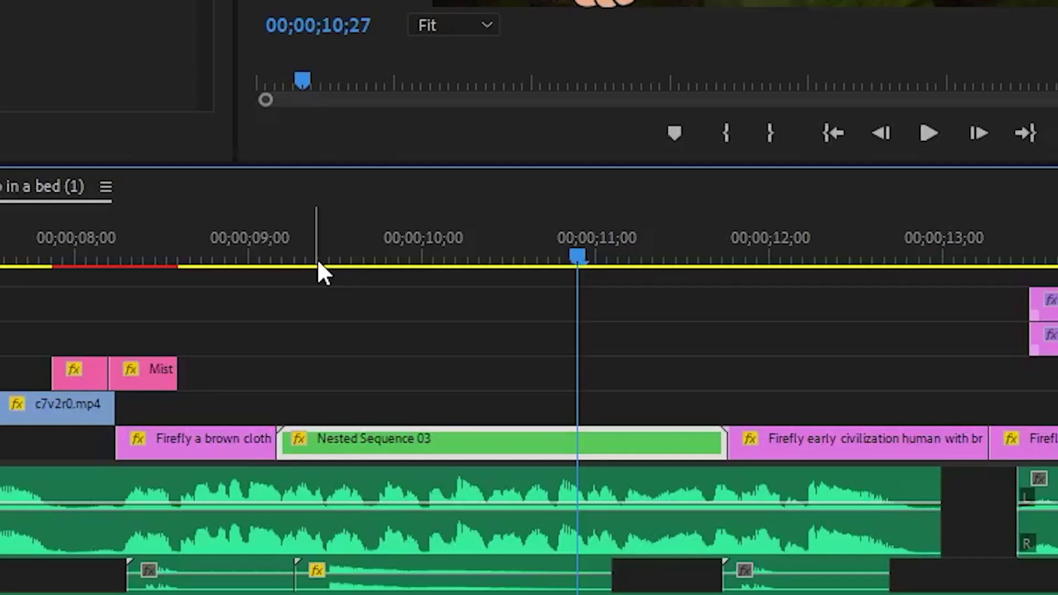
Step: Open Nested Sequence 03 to examine its layers and return to the bed sequence
click(374, 332)
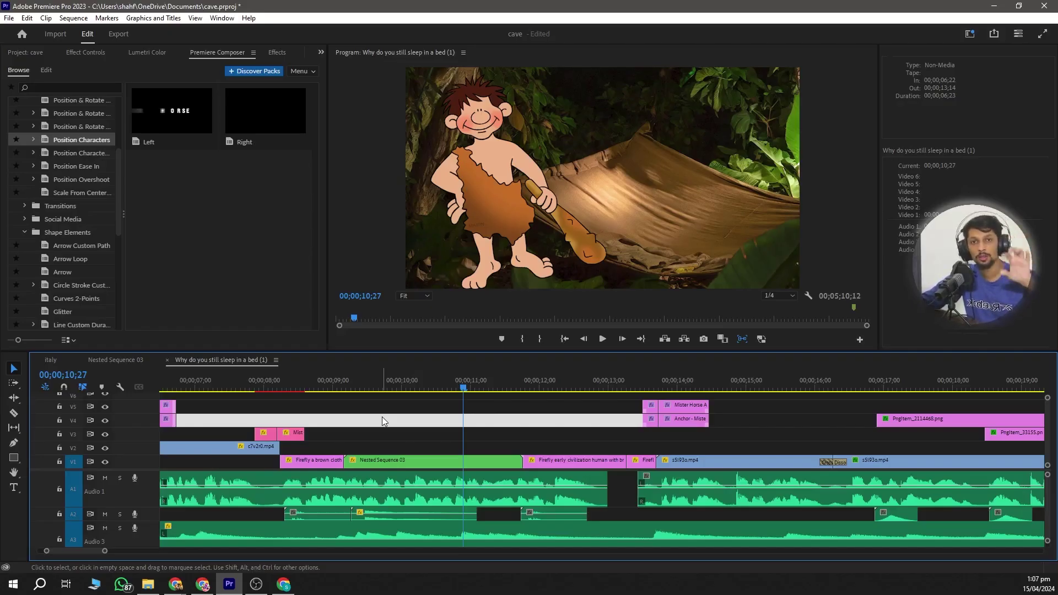
click(414, 458)
double_click(392, 462)
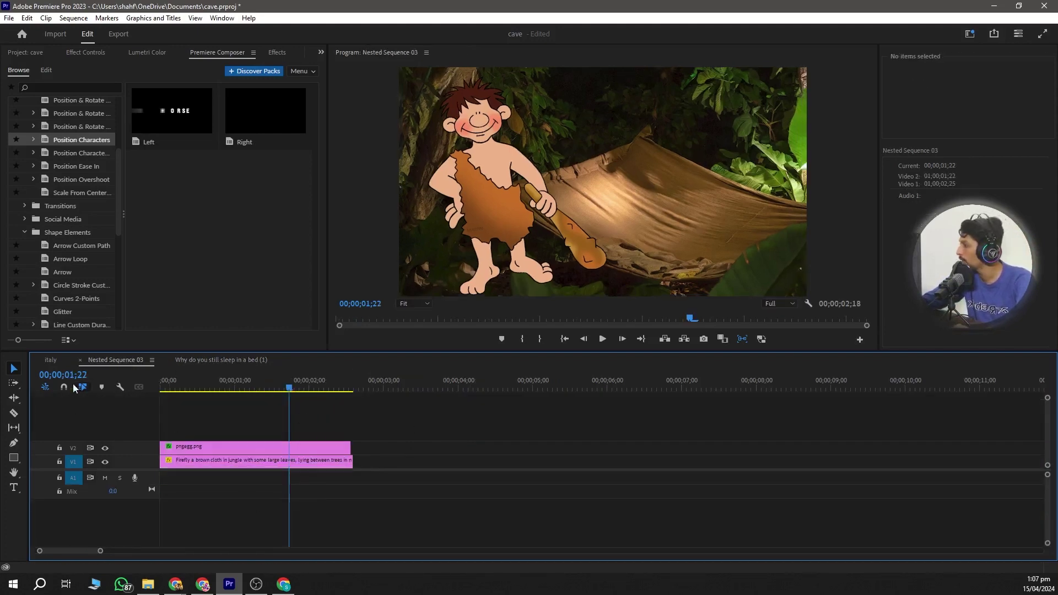
click(202, 360)
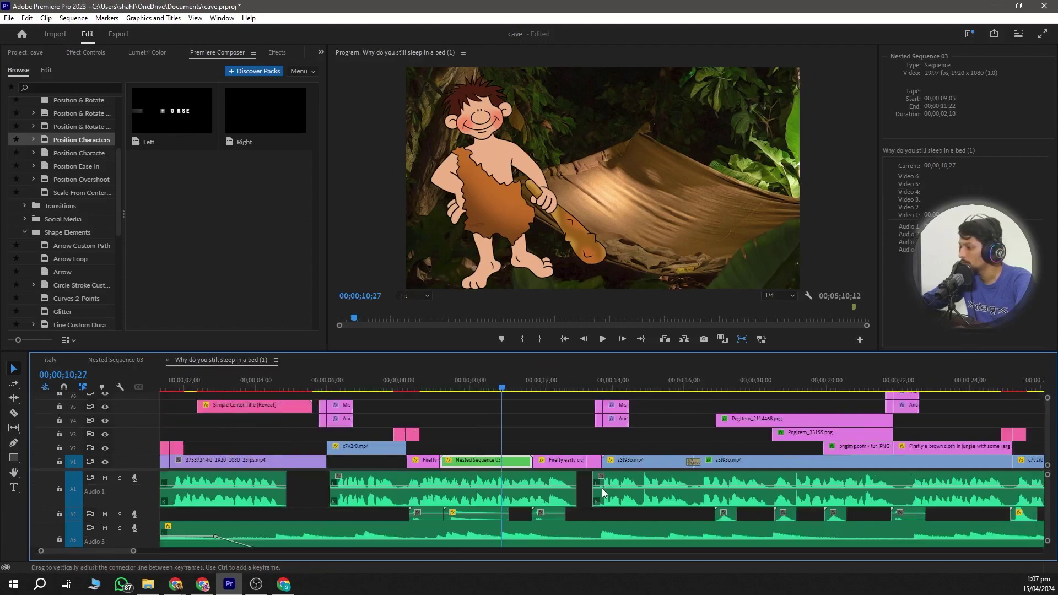
Step: Nest the second s5l93o.mp4 clip together with the overlays and transitions stacked above it as Nested Sequence 05
scroll(684, 486, down, 5)
scroll(491, 447, up, 2)
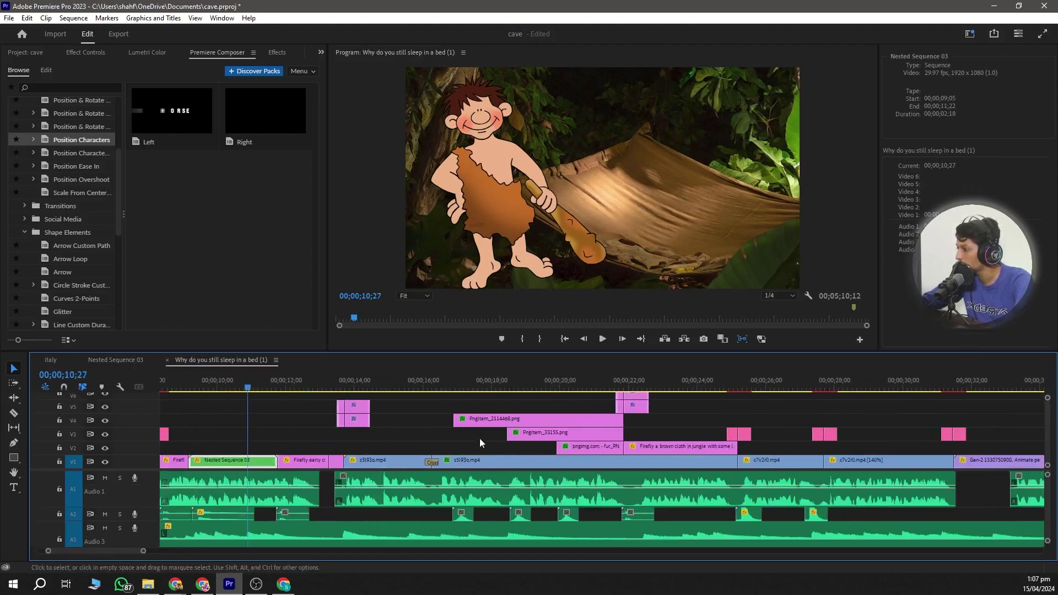
drag(500, 397, 724, 470)
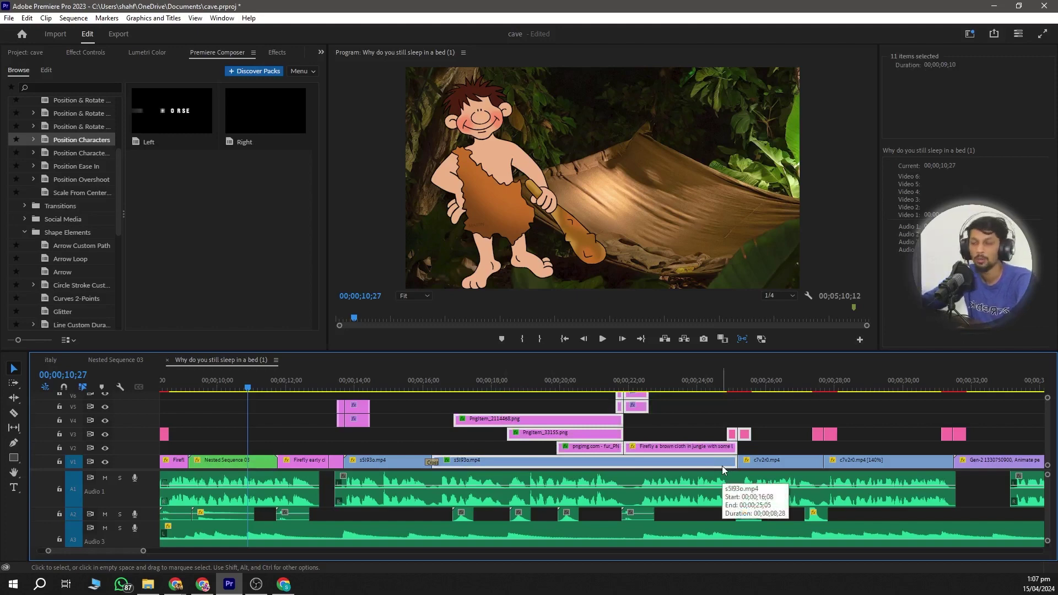
right_click(722, 465)
click(762, 359)
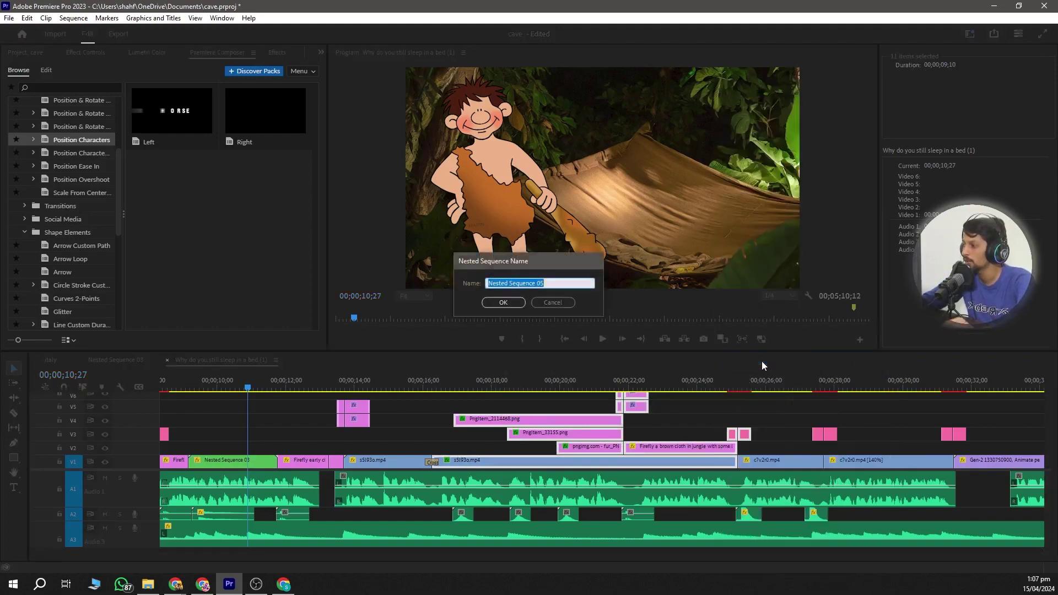
key(Return)
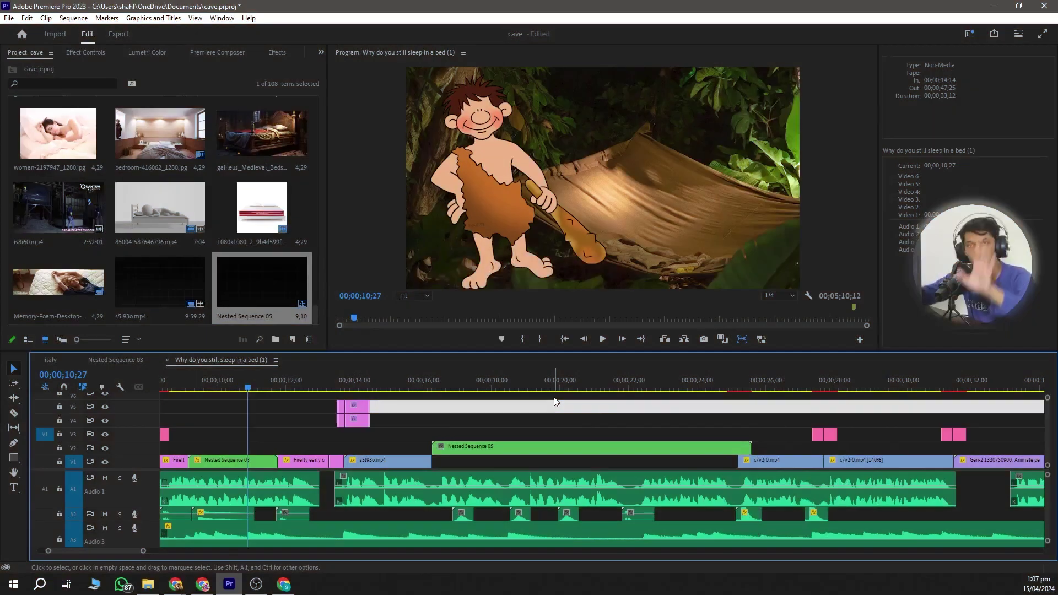
Step: Play part of Nested Sequence 05, stop at 00;00;20;19 and clear the clip selection
click(533, 376)
key(space)
key(space)
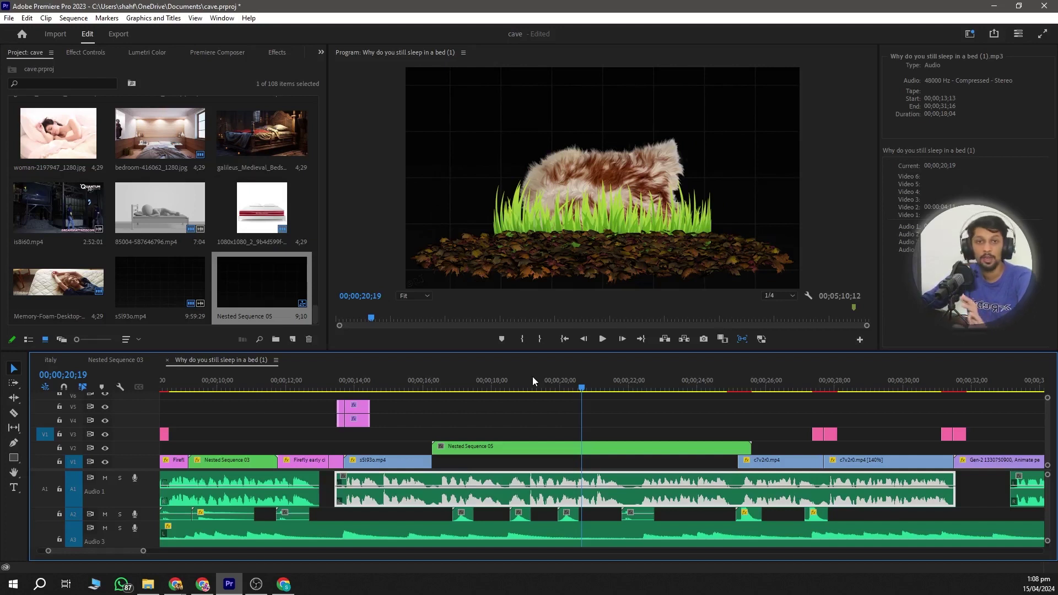
click(709, 393)
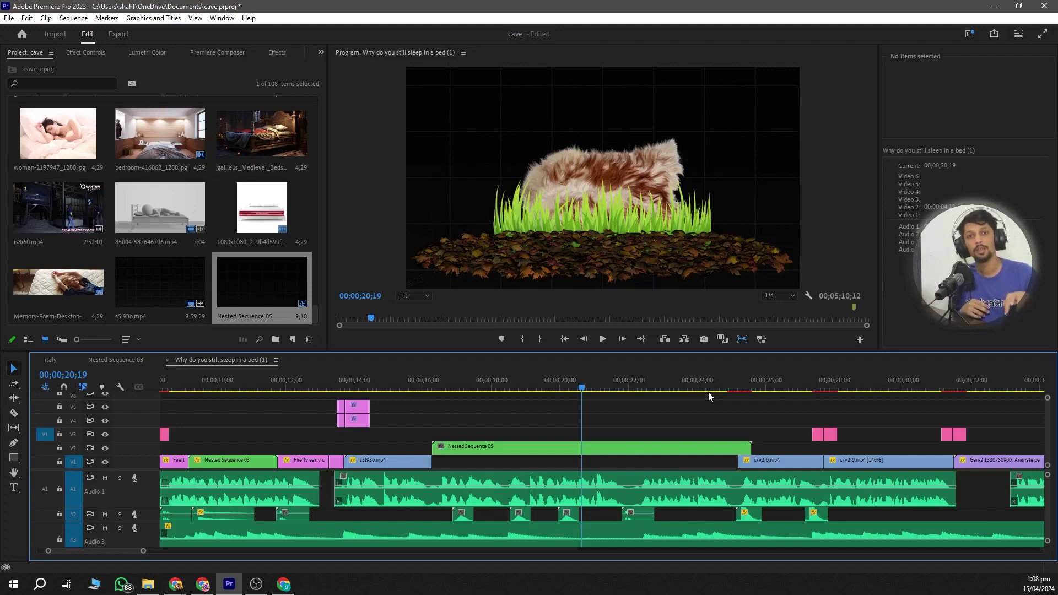
Step: Place two 6btxdx.mp4 clips and their transition on V2 and V3 past the sequence's end, with the second starting at 00;05;19;14
scroll(755, 418, down, 10)
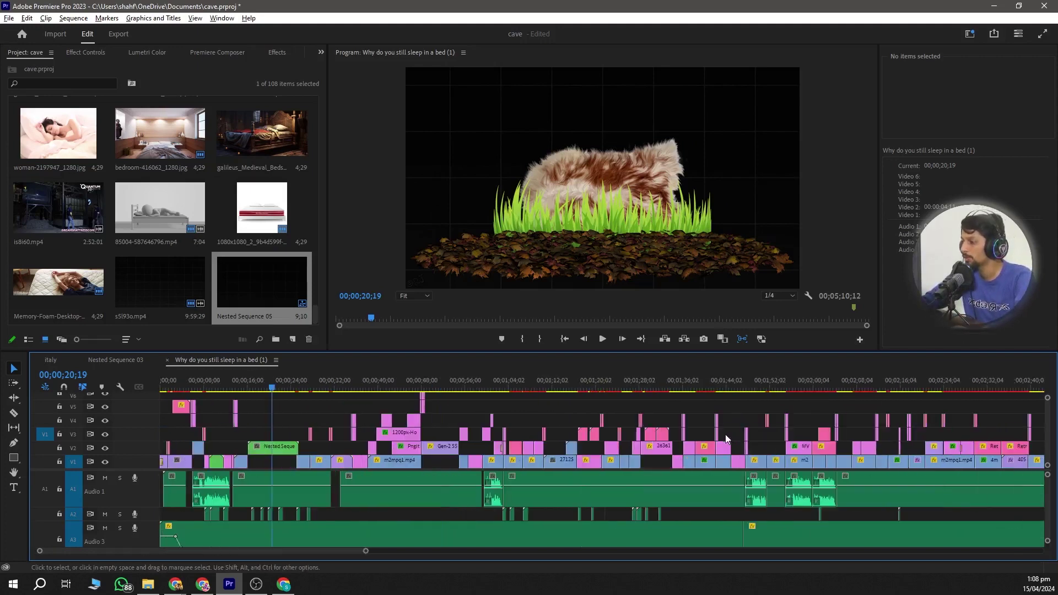
scroll(712, 440, up, 10)
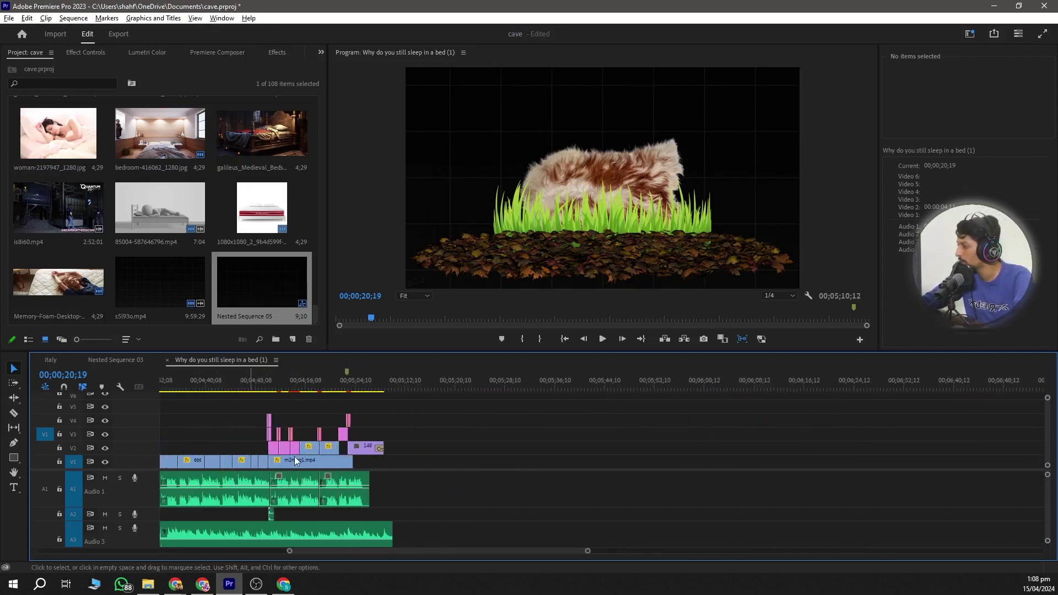
drag(375, 428, 694, 448)
click(667, 447)
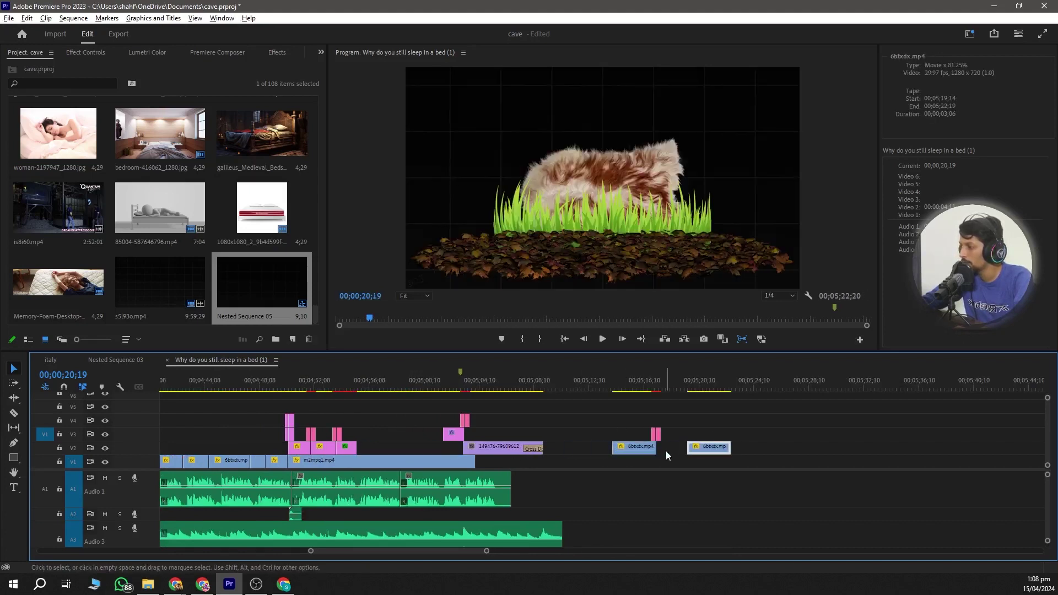
Step: Play through the gap between the two 6btxdx.mp4 clips and stop at 00;05;18;24
scroll(666, 451, up, 3)
scroll(666, 451, left, 1)
drag(706, 391, 715, 391)
key(space)
key(space)
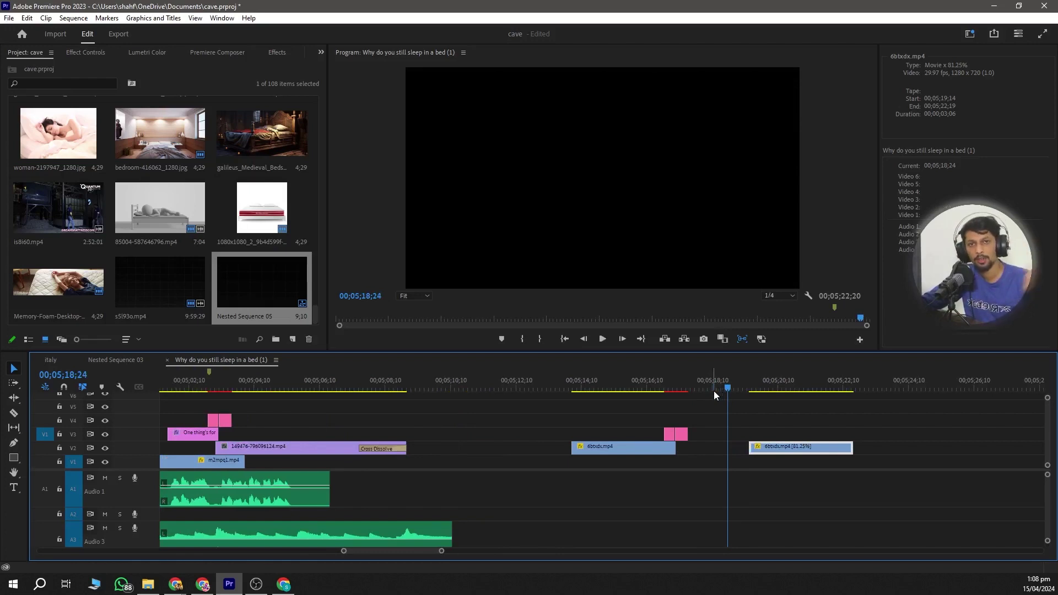
Step: Close the gap between the two 6btxdx.mp4 clips on V2 with a ripple delete and return to their cut at 00;05;17;07
drag(768, 449, 697, 449)
key(ctrl+z)
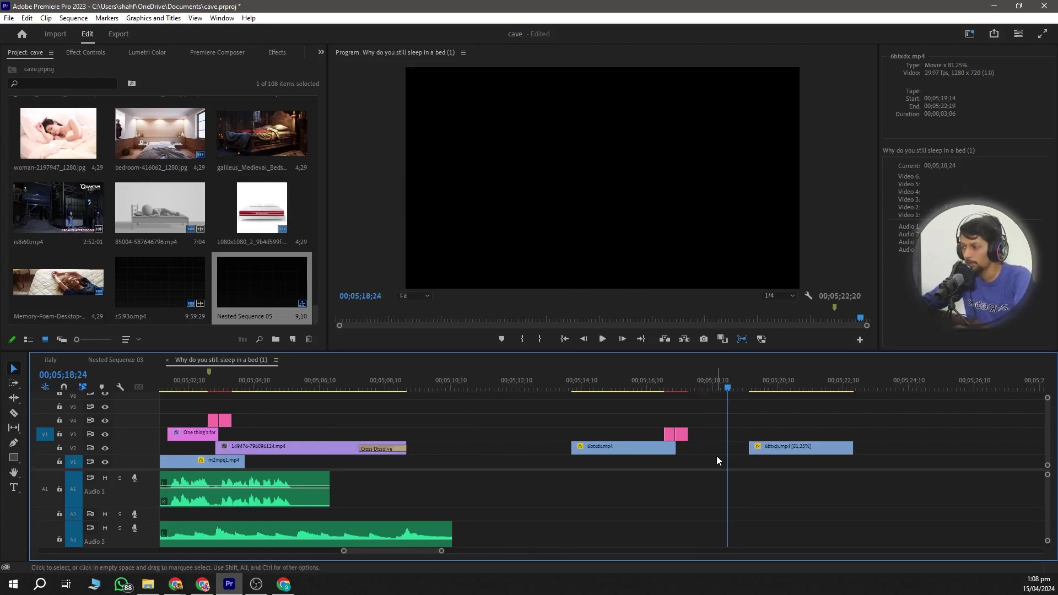
click(719, 449)
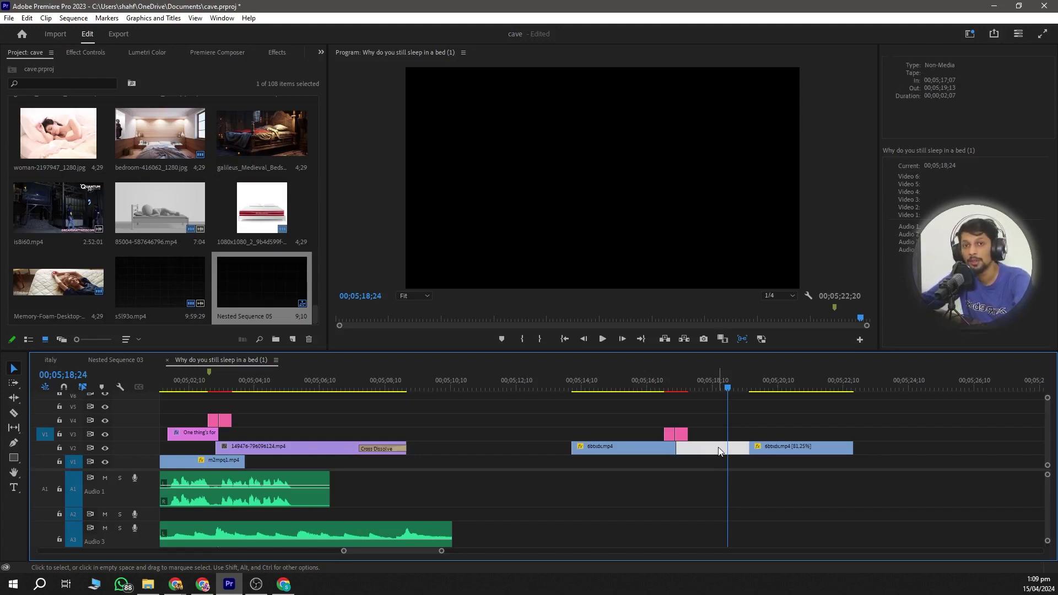
key(Delete)
key(Up)
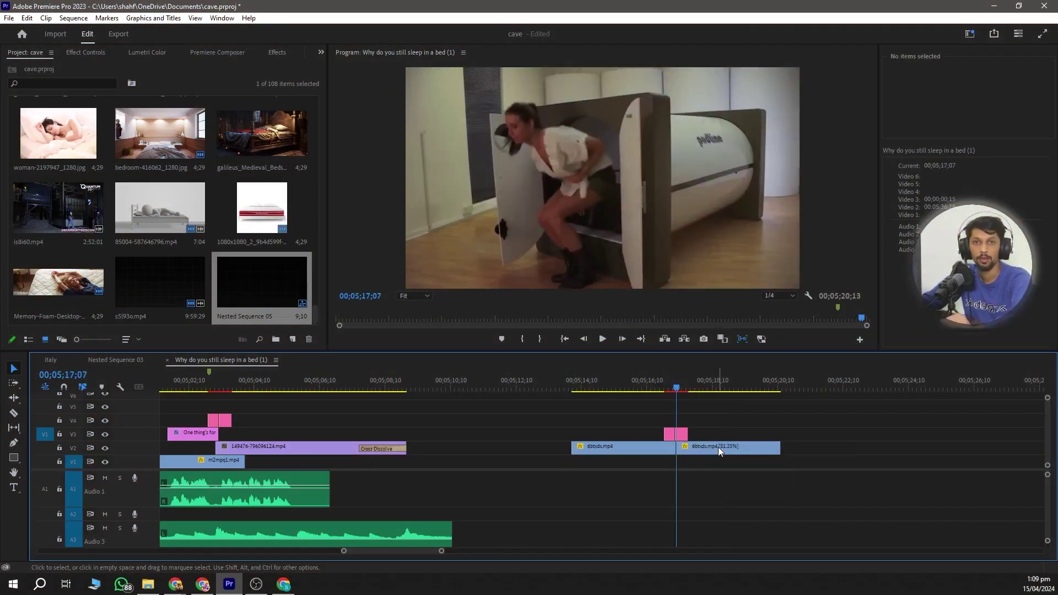
Step: Play across the cut between the two 6btxdx.mp4 clips from 00;05;16;02 and stop at 00;05;17;29
click(639, 389)
key(space)
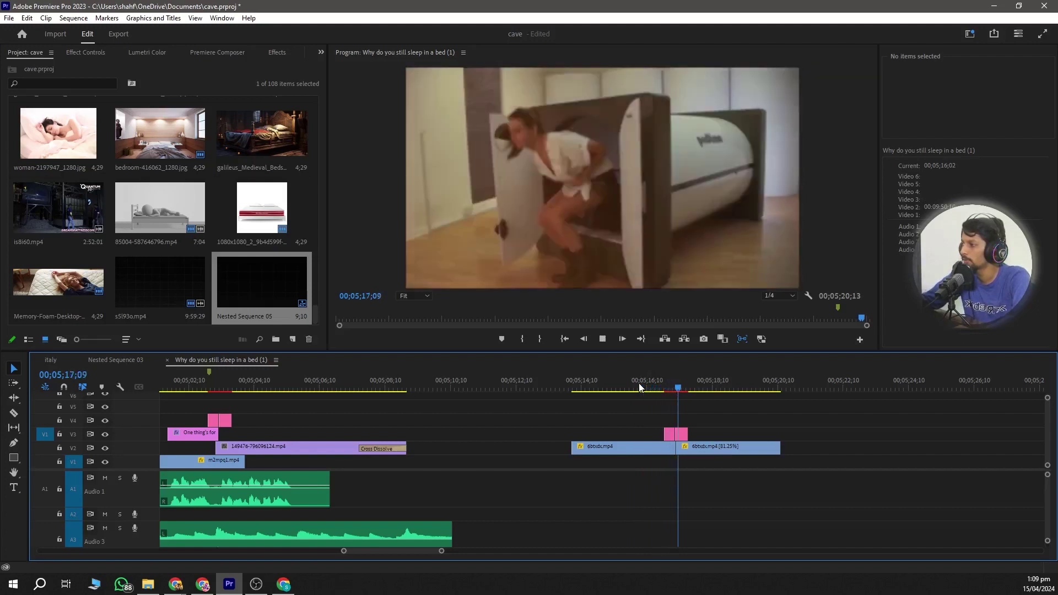
key(space)
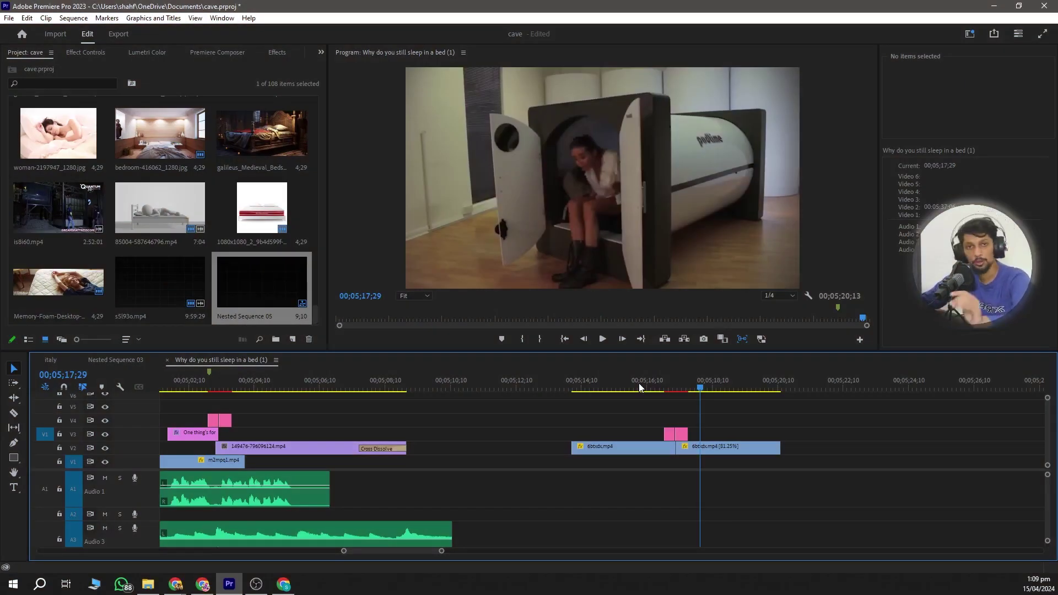
Step: Move the second 6btxdx.mp4 clip on V2 to start at 00;05;19;04 and open the keyboard shortcut settings
drag(731, 447, 773, 457)
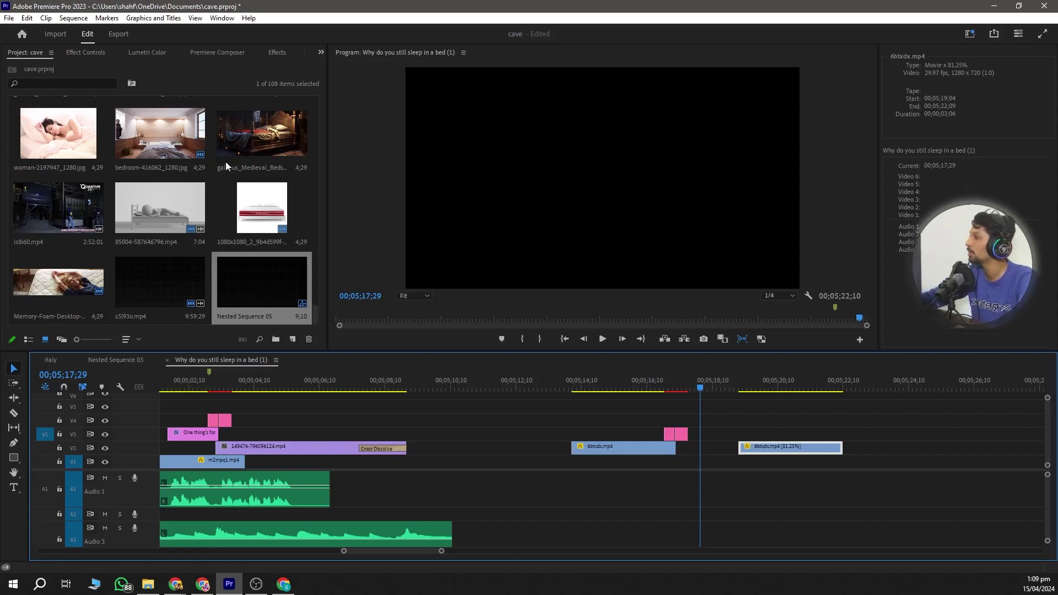
click(26, 17)
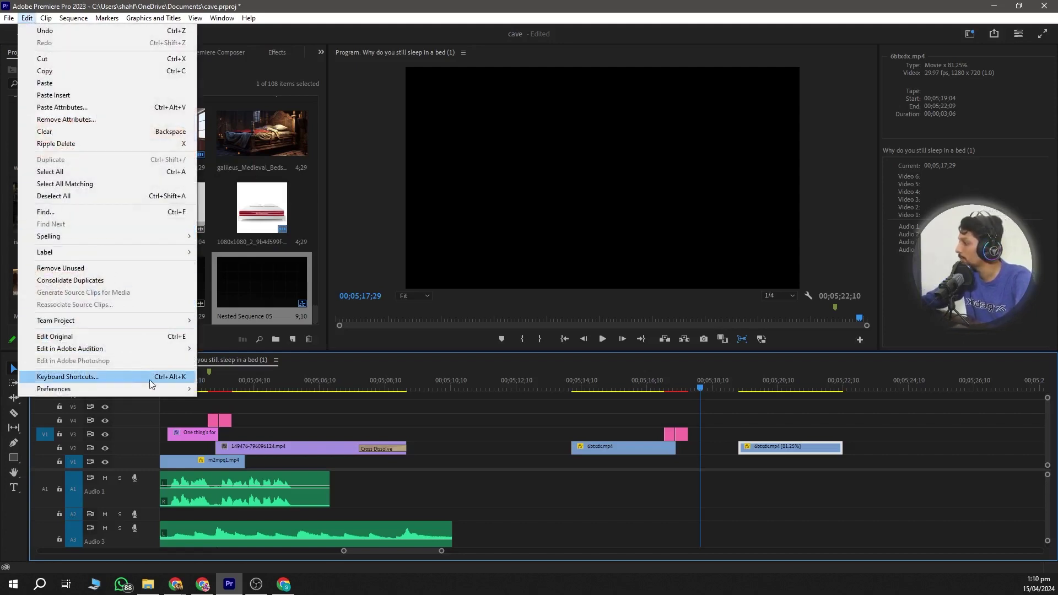
mouse_move(157, 393)
click(149, 380)
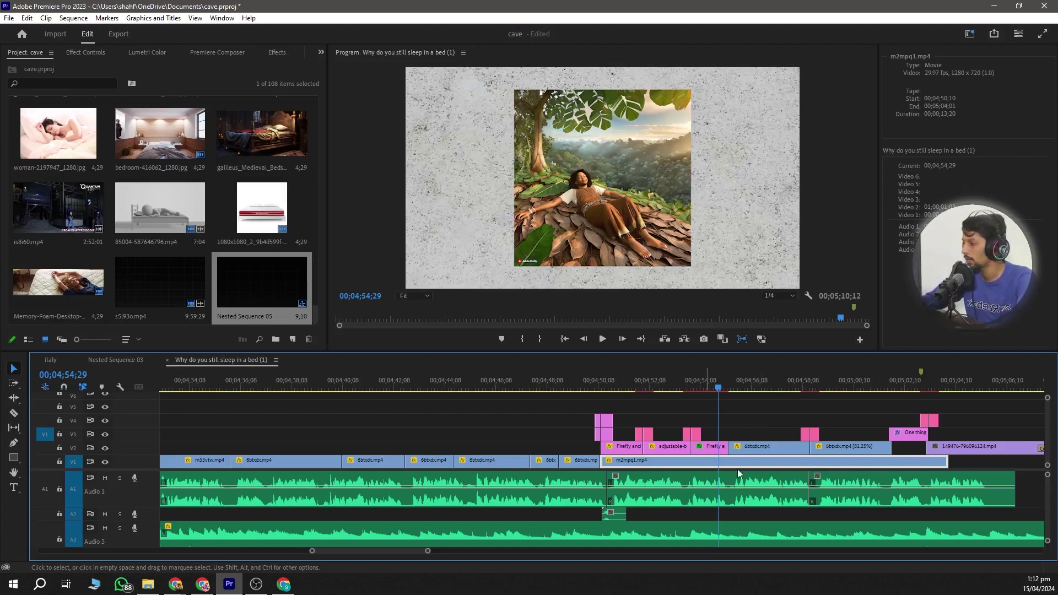
Step: Play from 00;04;49;14 through the image overlays above the m2mpq1.mp4 background and park the playhead at 00;04;52;26
key(minus)
key(equal)
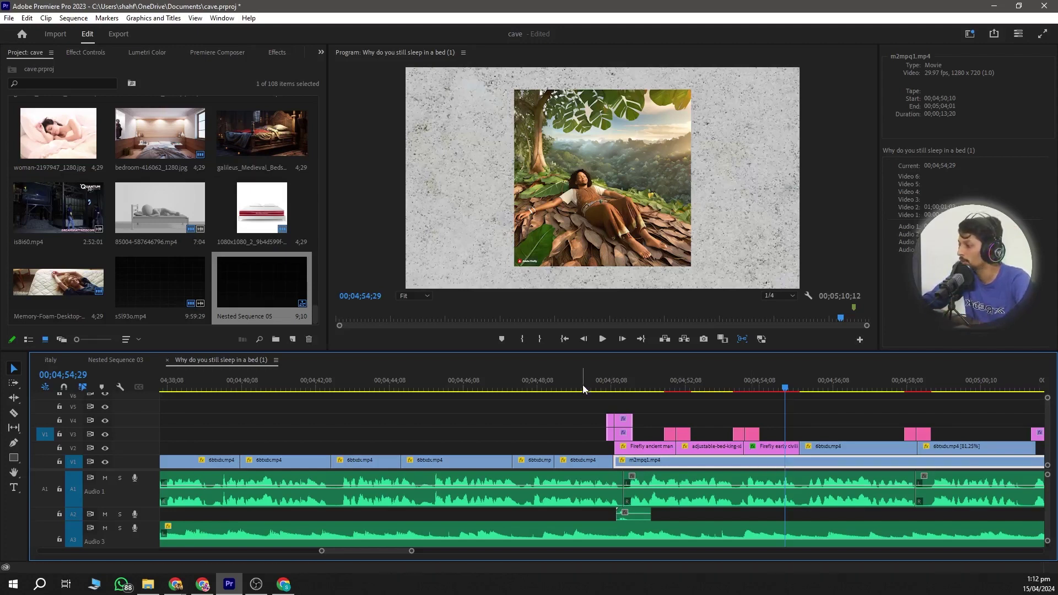
click(583, 460)
click(583, 389)
key(space)
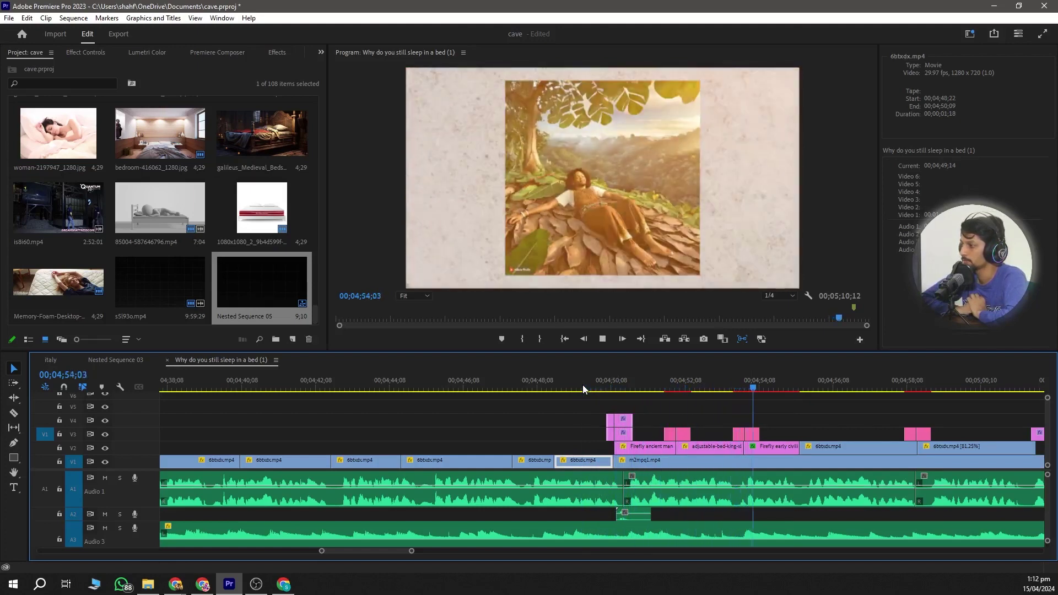
click(709, 382)
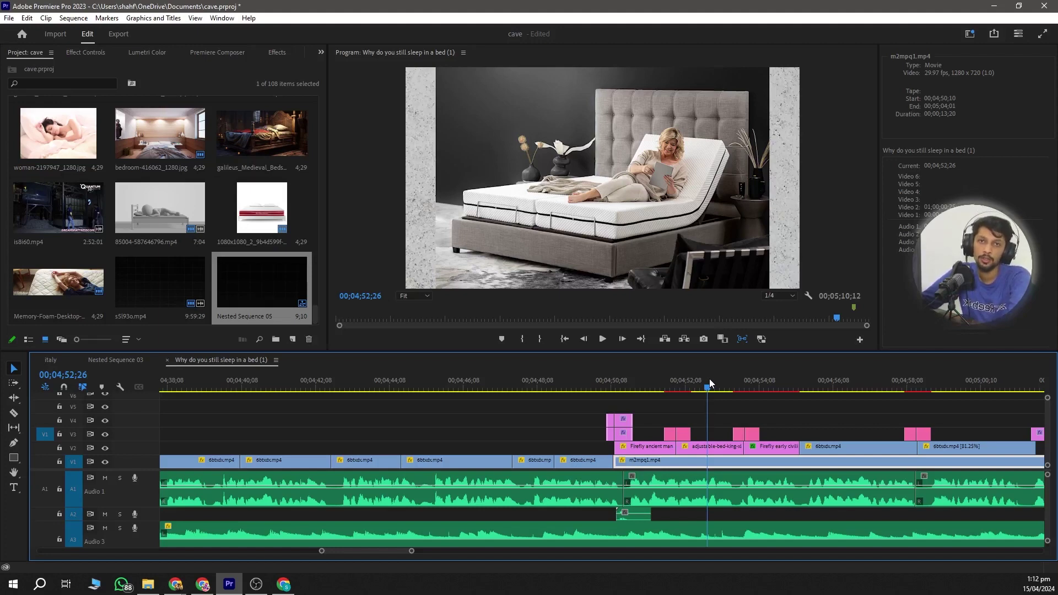
Step: Play the earlier m2mpq1.mp4 section with its product image overlays from 00;04;06;16 and stop at 00;04;09;14
scroll(405, 459, down, 8)
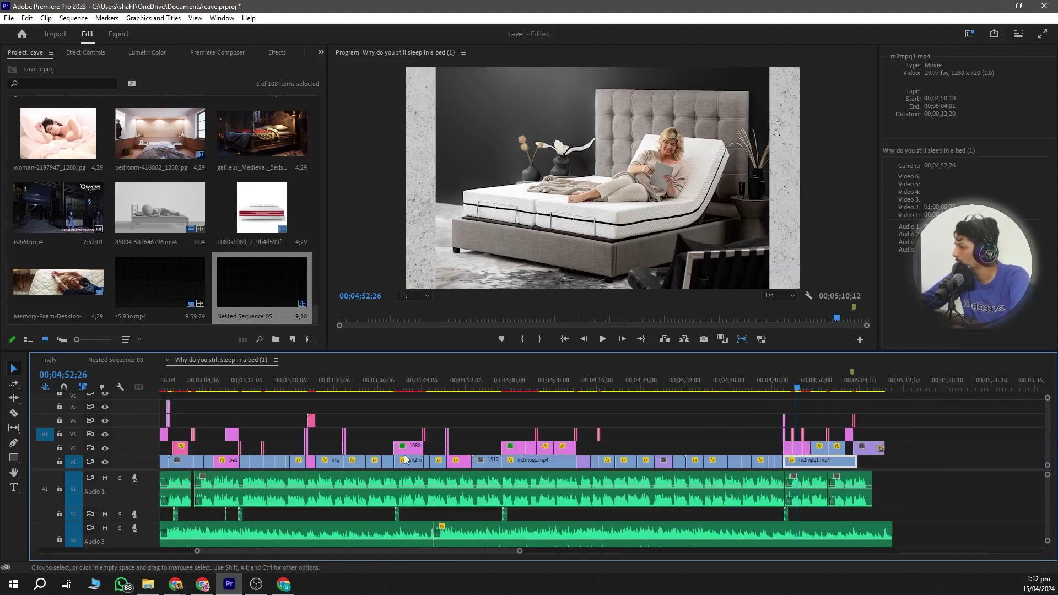
scroll(574, 422, up, 6)
click(680, 391)
key(space)
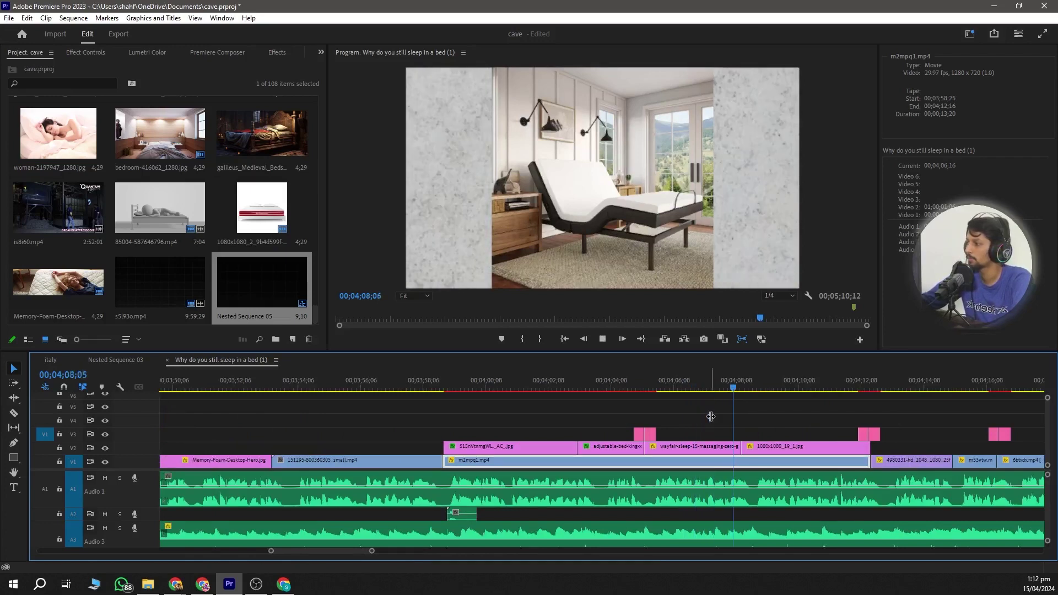
key(space)
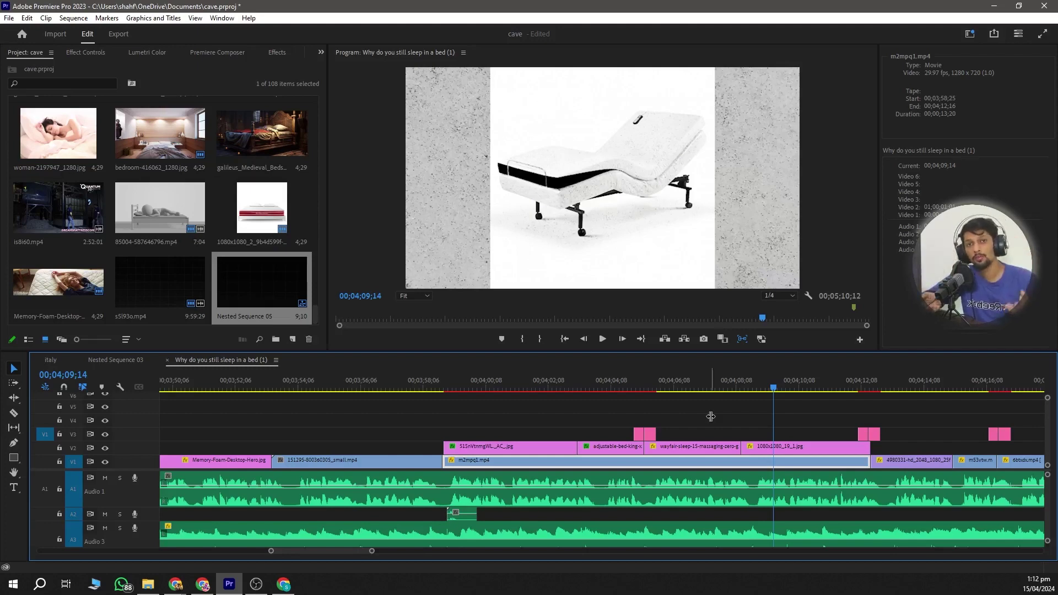
Step: Try to delete the empty gap on V4, and replay the product image overlays from 00;04;04;02 to 00;04;09;07
click(712, 417)
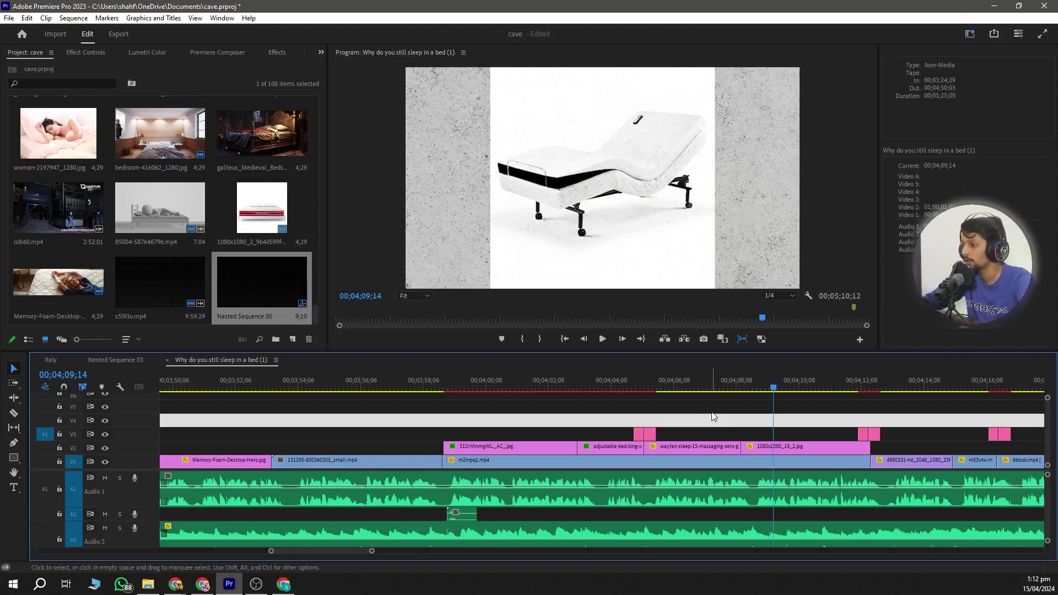
key(Delete)
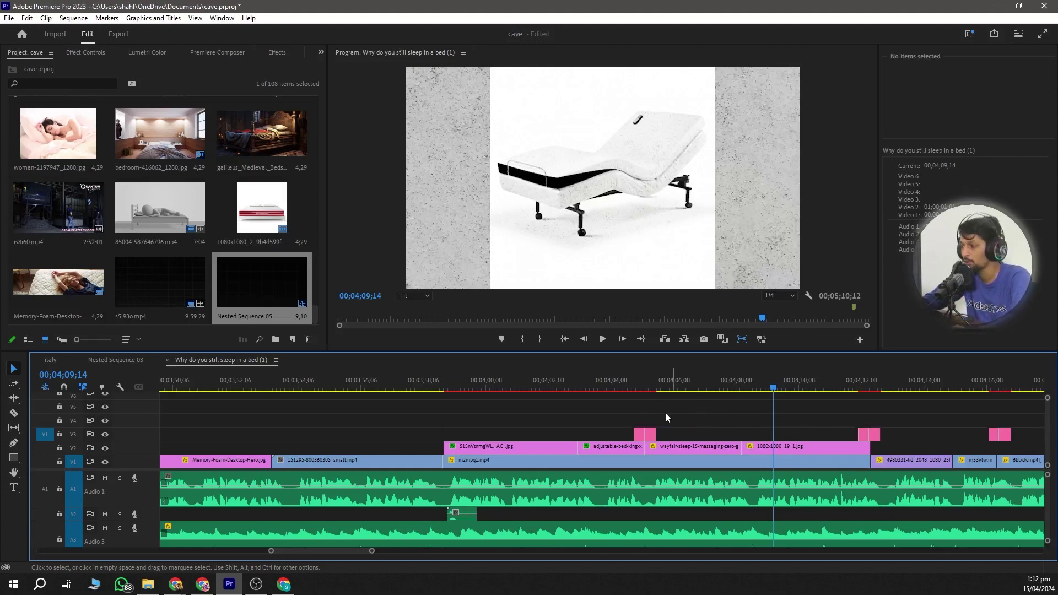
click(606, 391)
key(space)
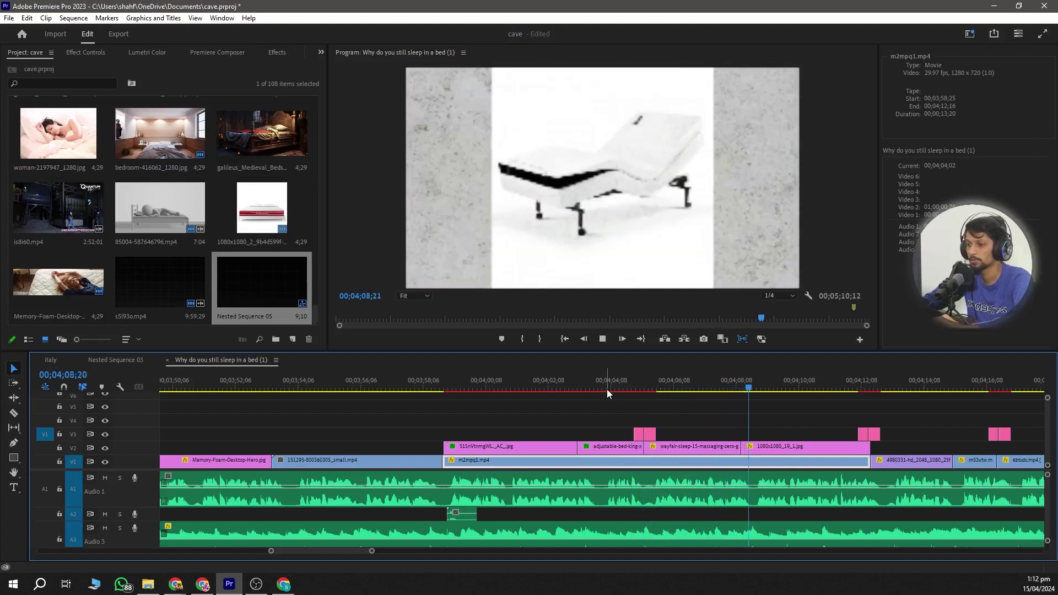
key(space)
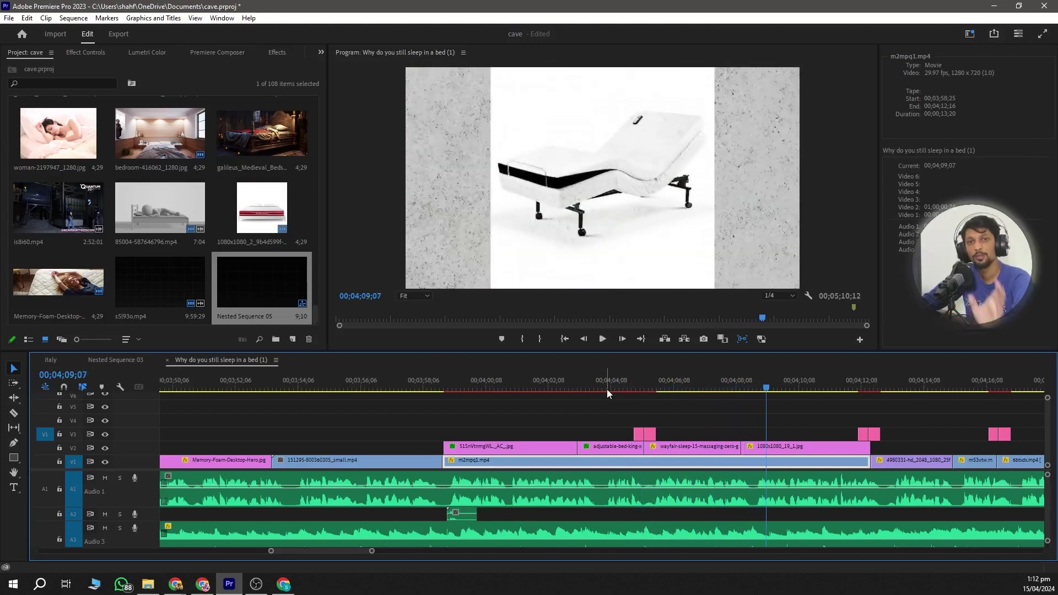